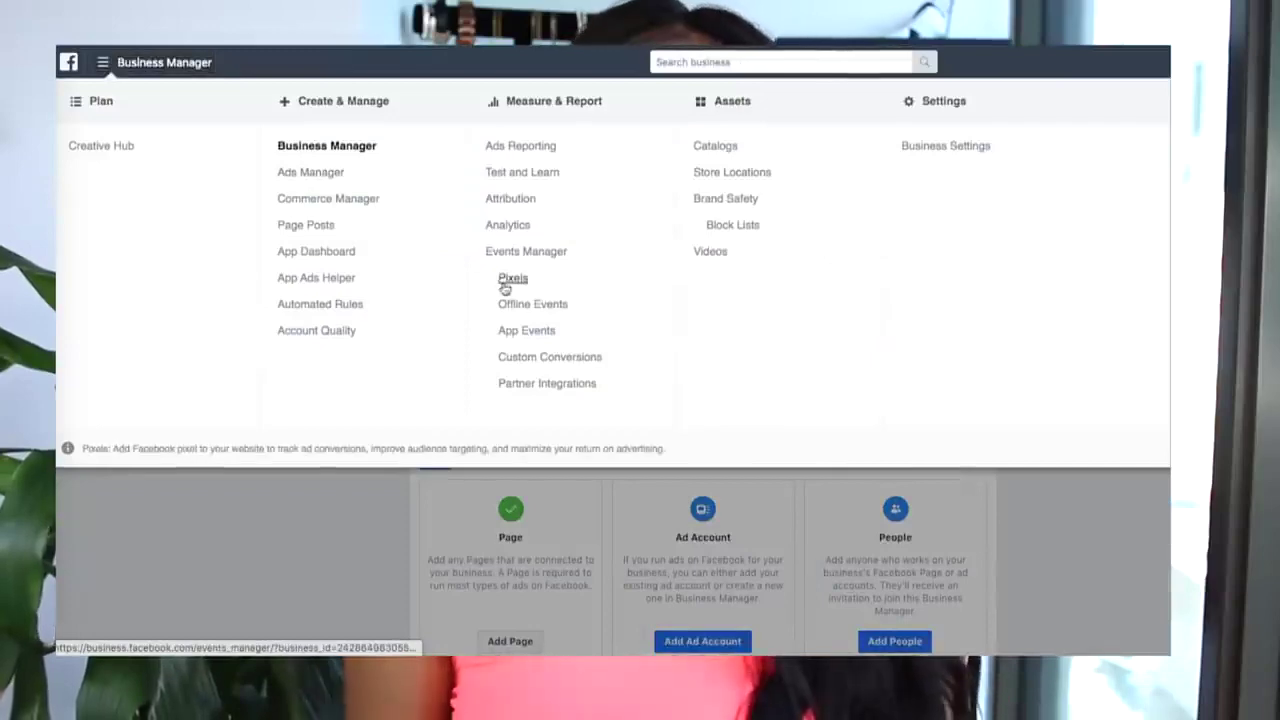
Create a new Facebook Pixel from the Pixels section of Events Manager.
left_click(512, 278)
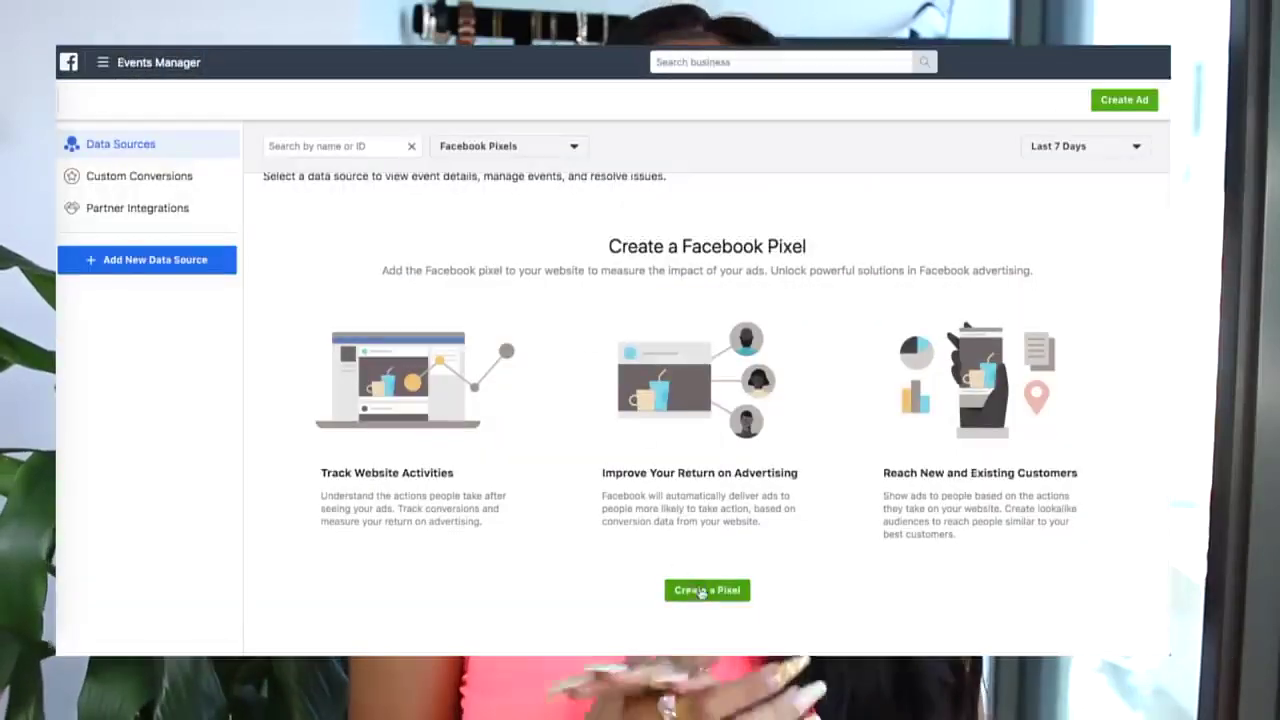
left_click(702, 591)
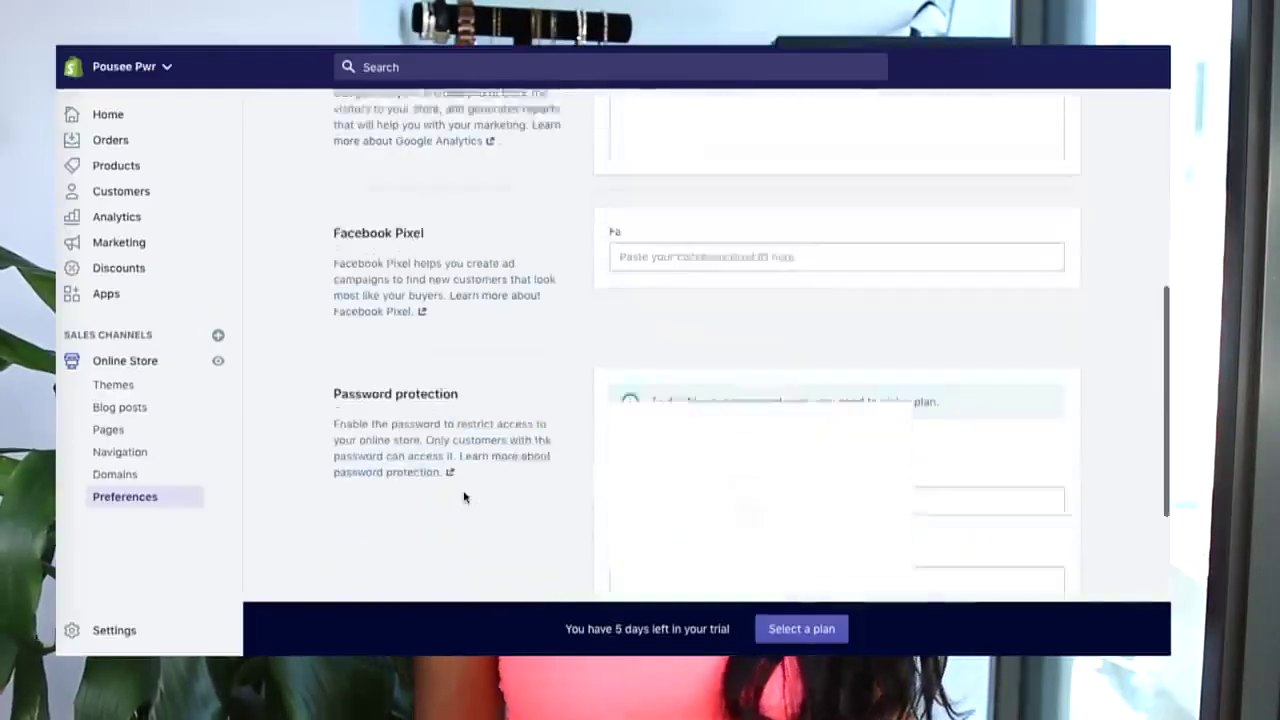
scroll(464, 497, "down", 1)
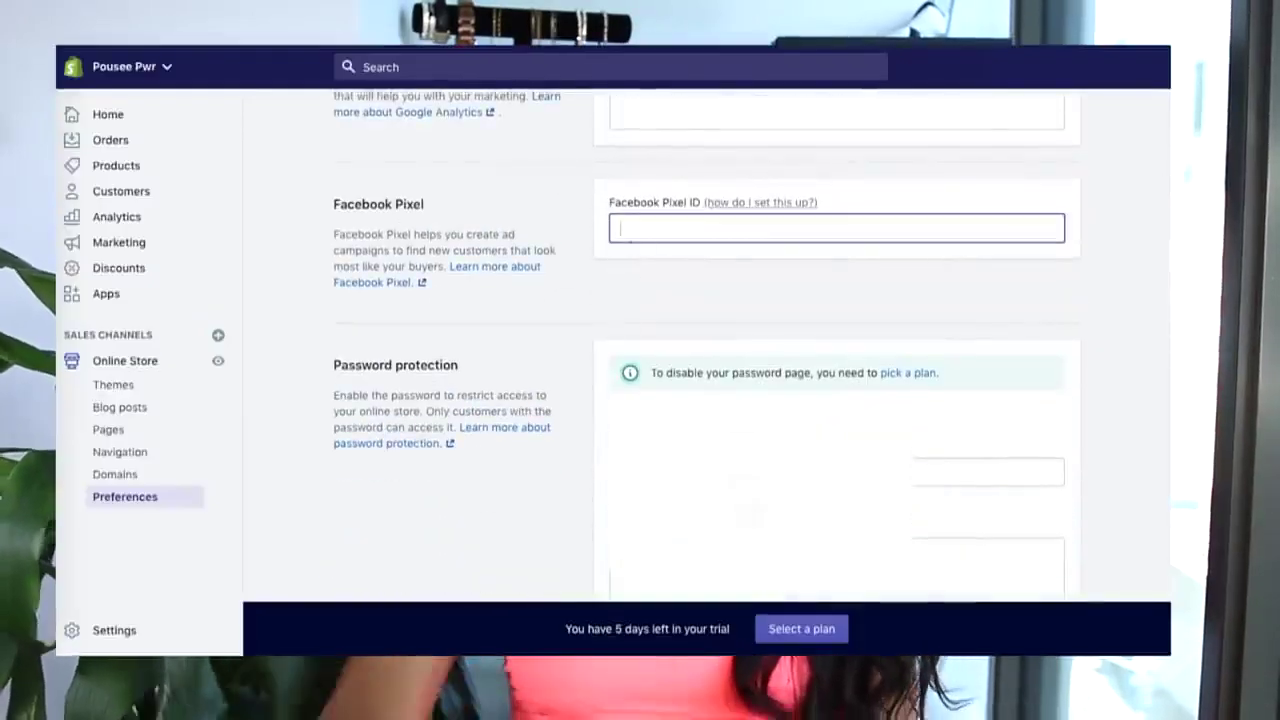
Save the pasted Facebook Pixel ID in Shopify's Online Store Preferences.
left_click(1056, 66)
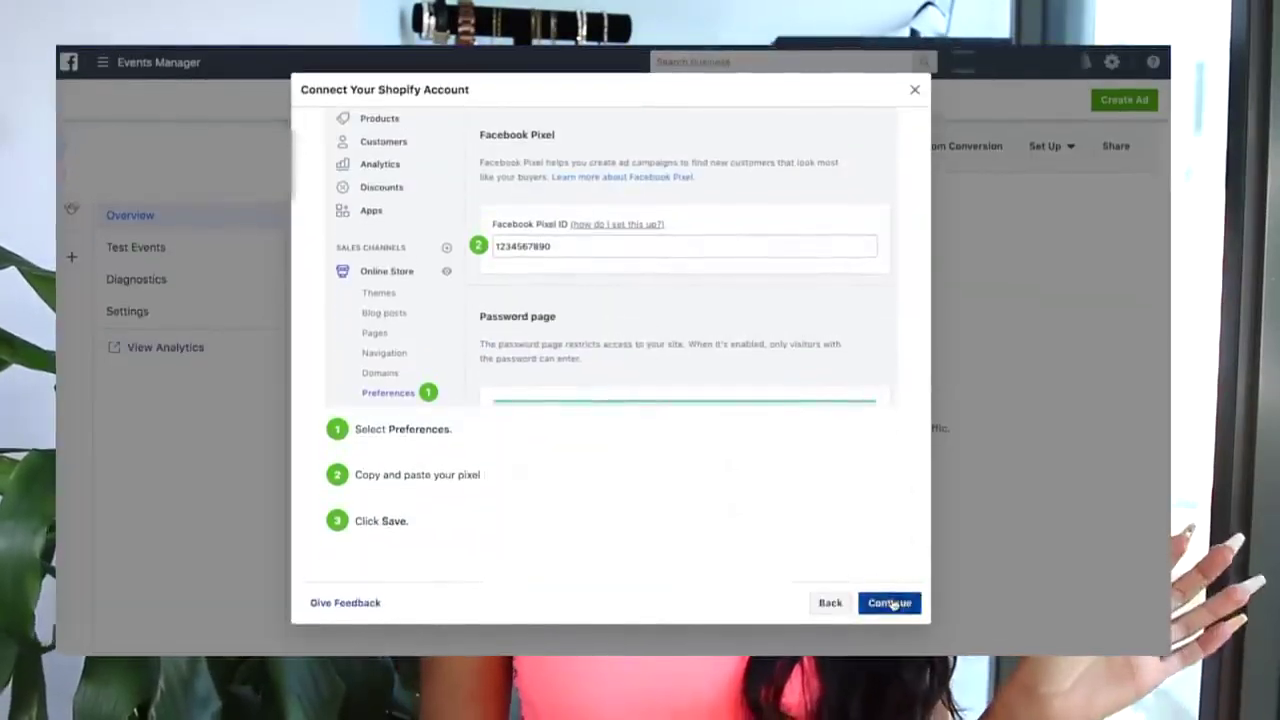
left_click(889, 603)
left_click(557, 401)
type("www.")
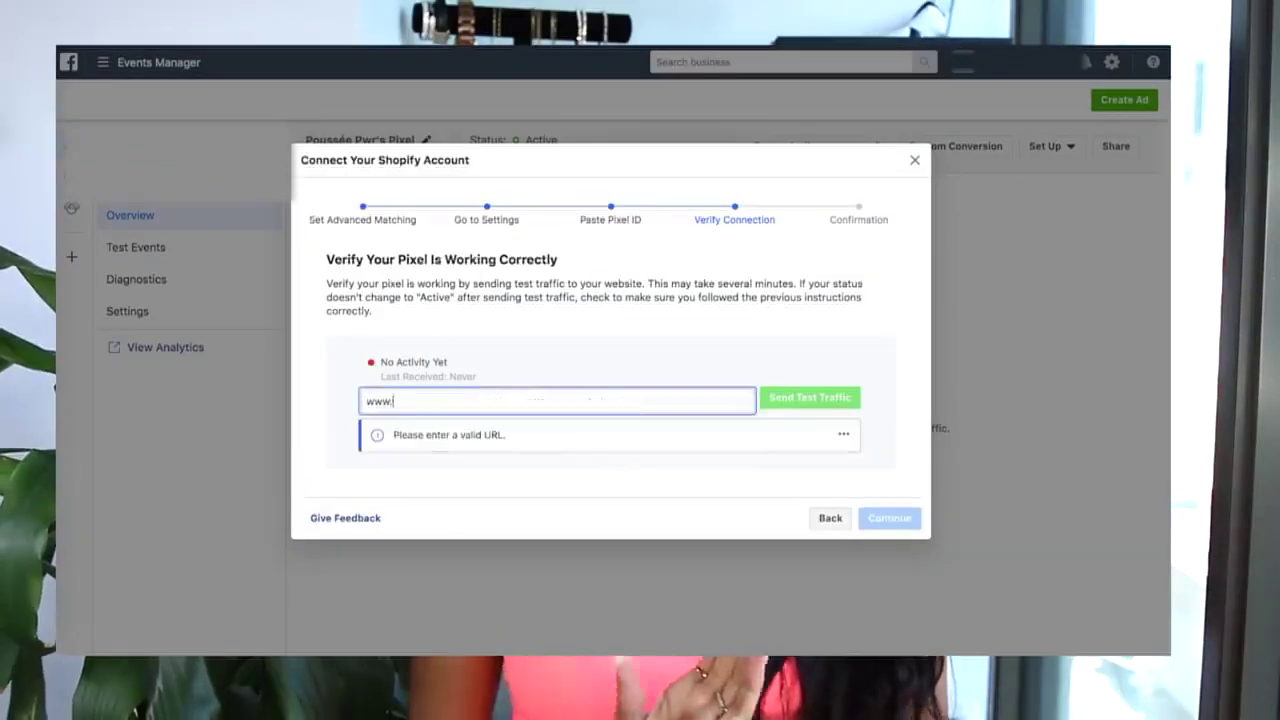
type("pousseepwr.c")
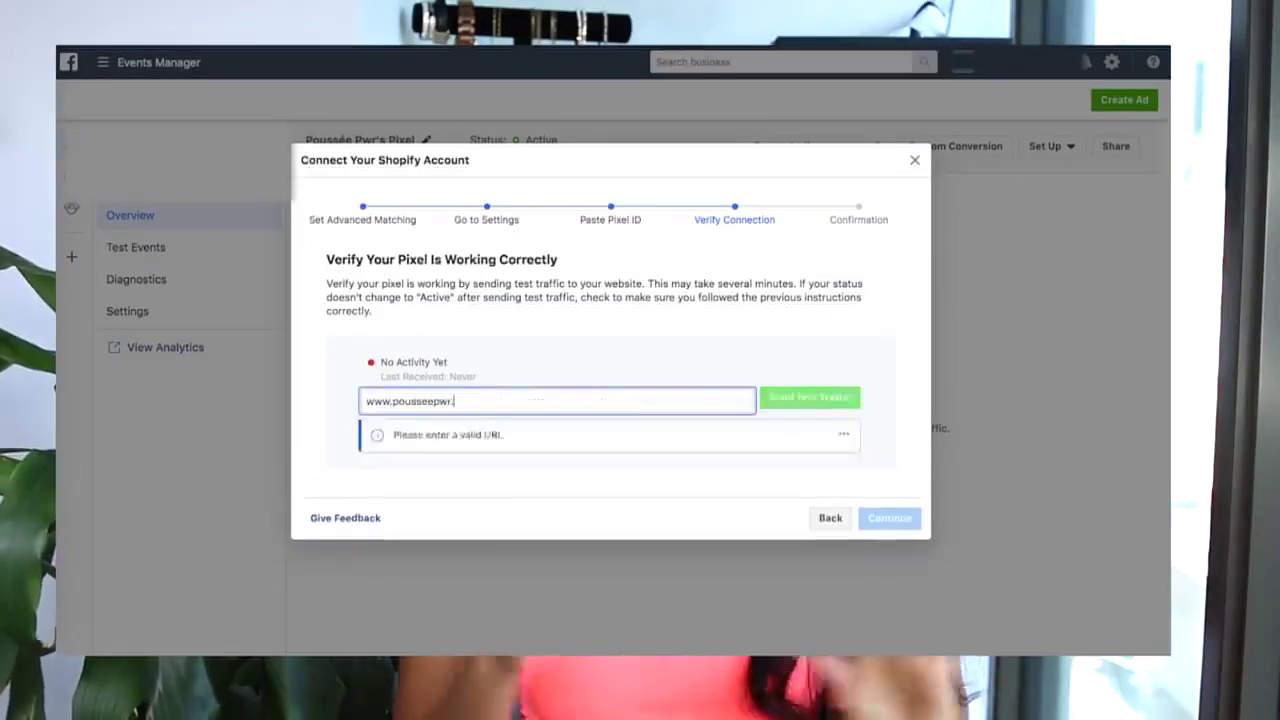
type("om")
left_click(809, 397)
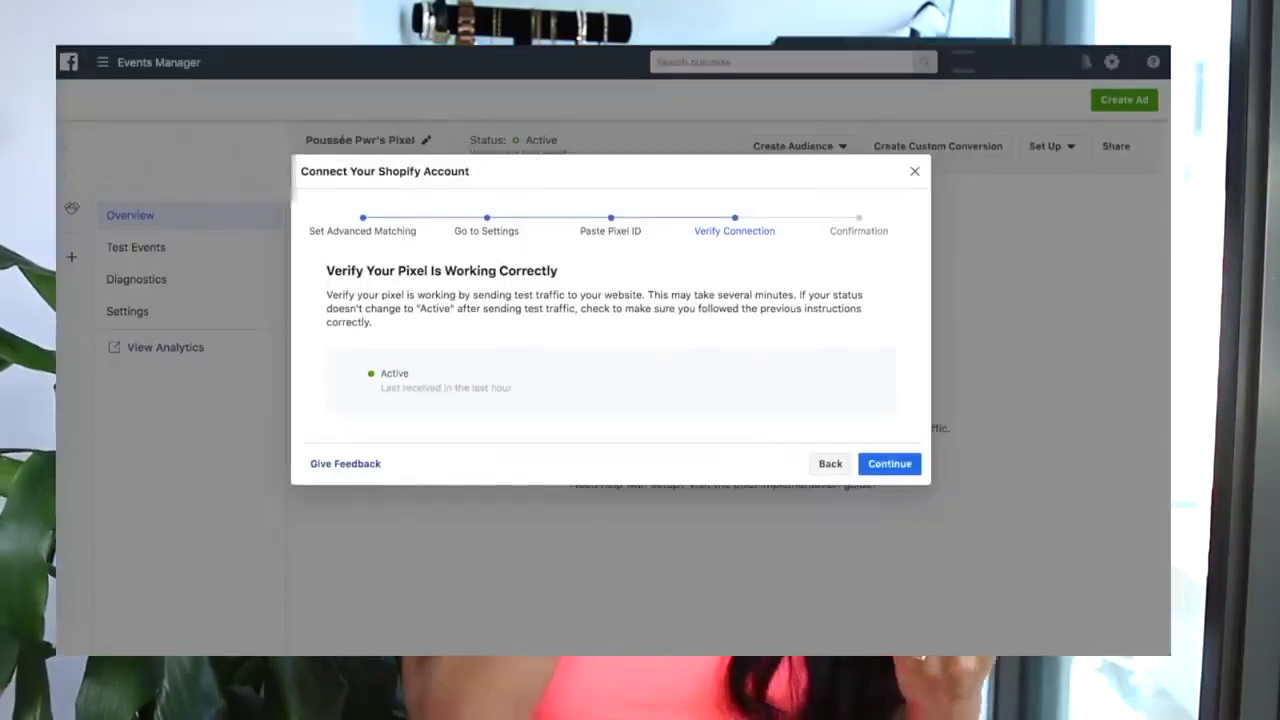
left_click(890, 464)
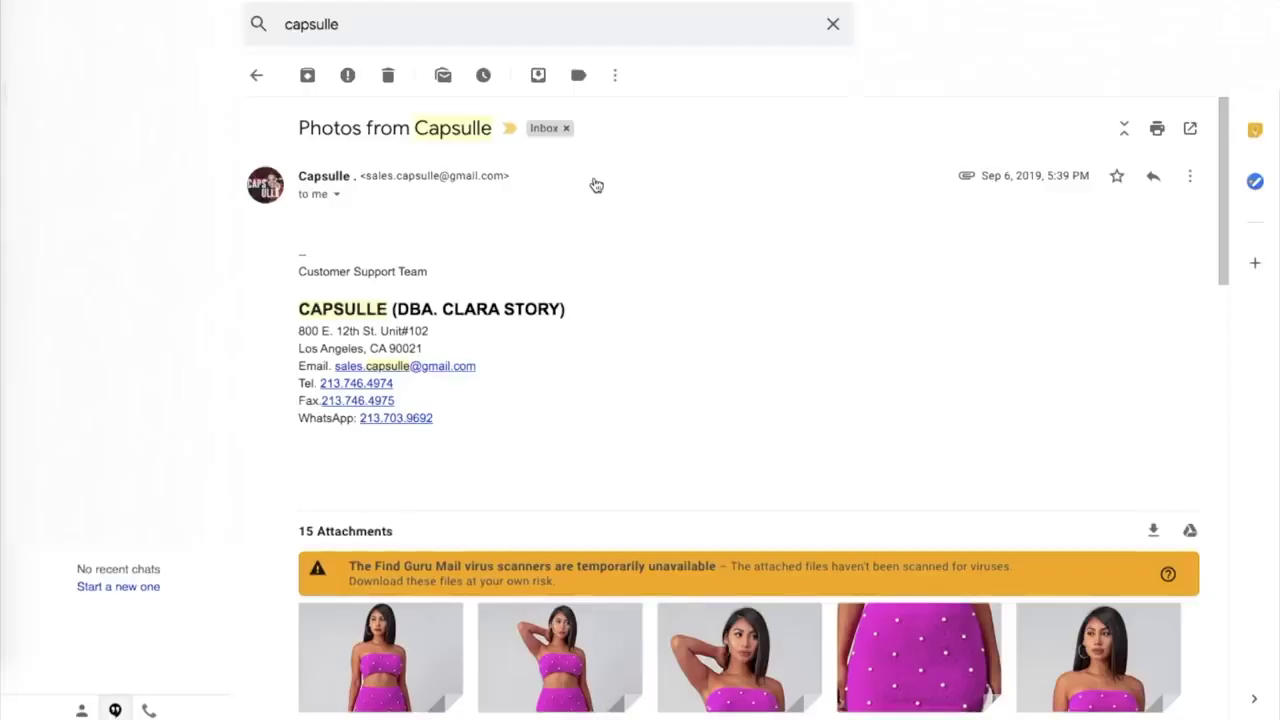
scroll(596, 184, "down", 3)
scroll(596, 184, "down", 3)
scroll(596, 184, "down", 3)
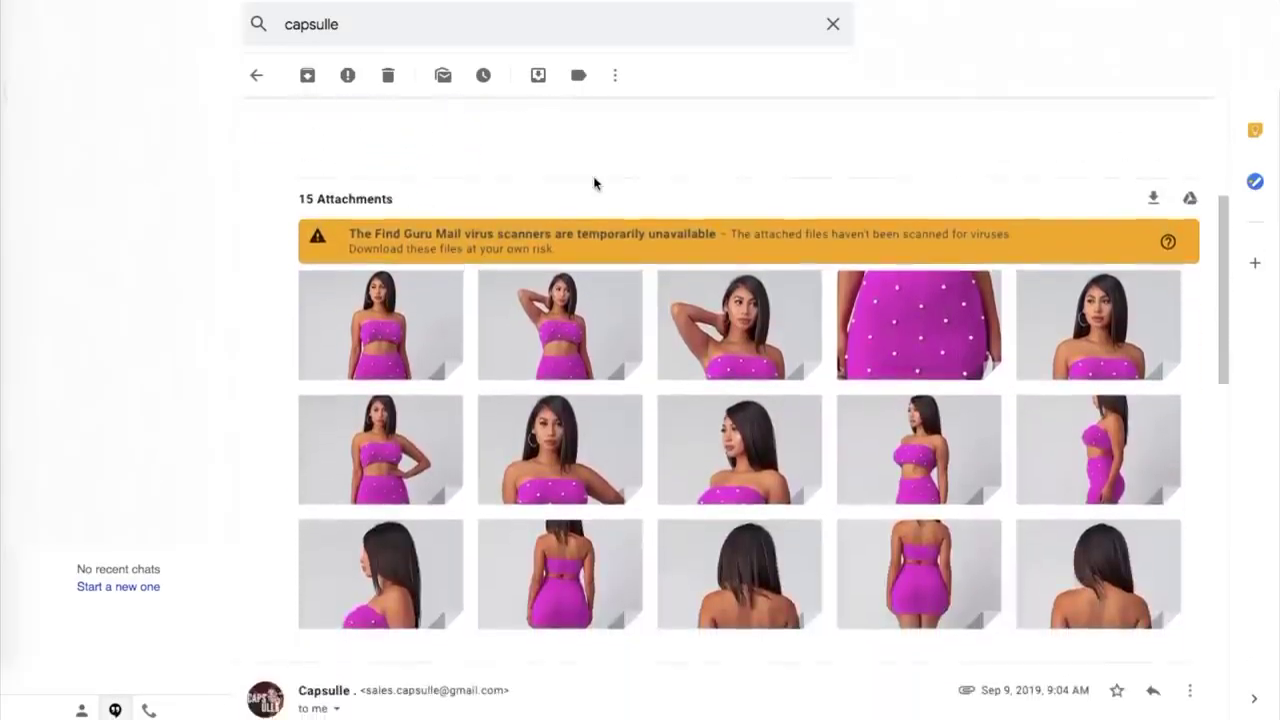
scroll(596, 184, "up", 1)
Download the outfit photo attachments from the Capsulle email thread.
left_click(559, 450)
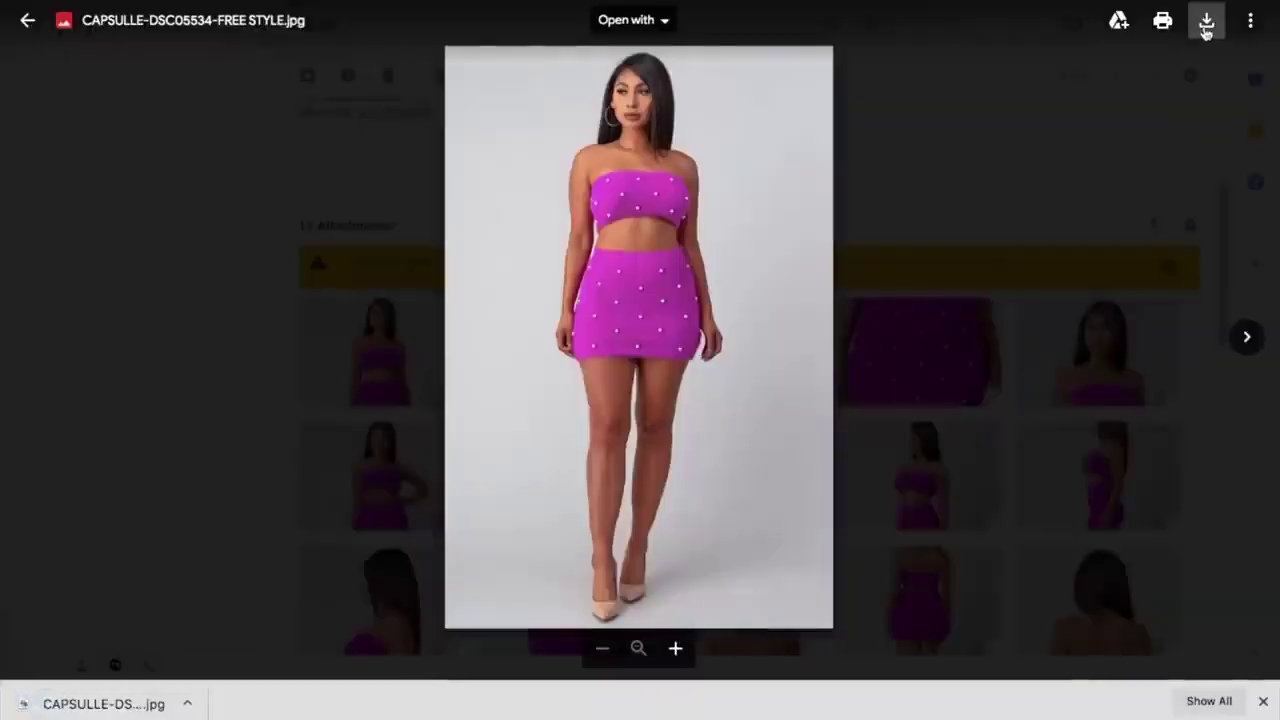
key("Right")
left_click(1207, 22)
key("Right")
key("Right")
key("Right")
left_click(1207, 22)
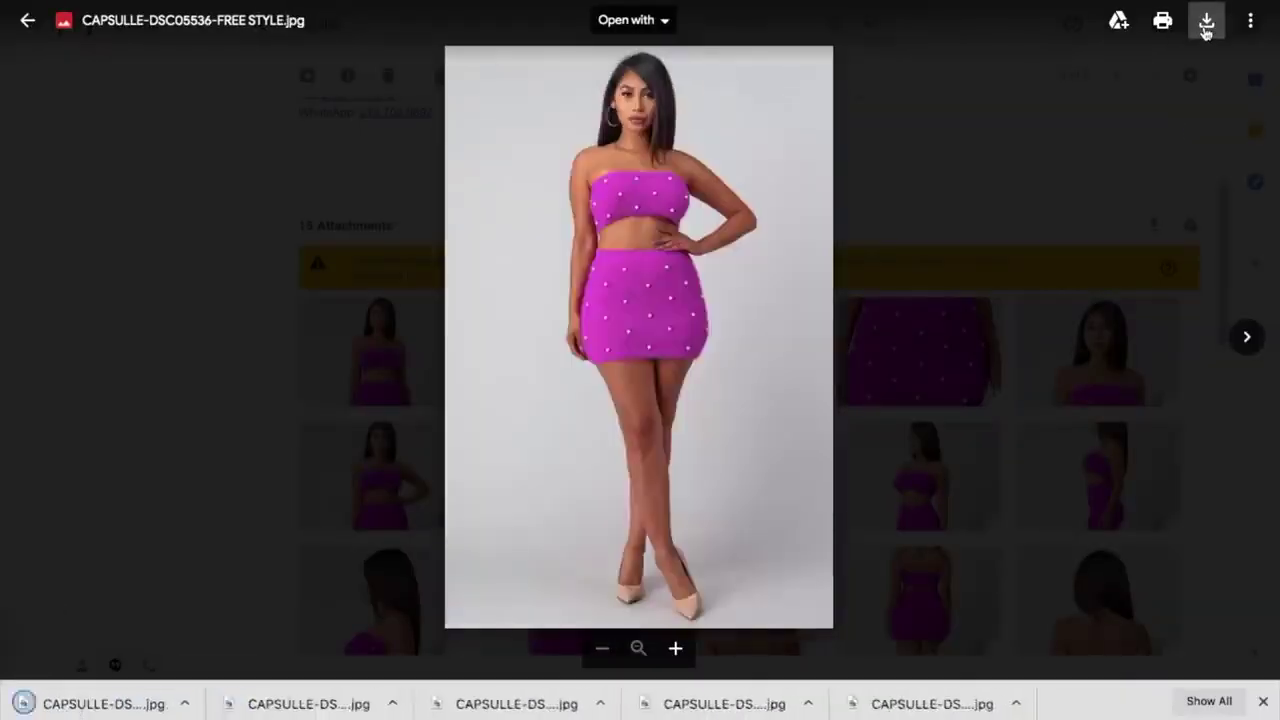
key("Right")
key("Right")
left_click(1207, 22)
key("Right")
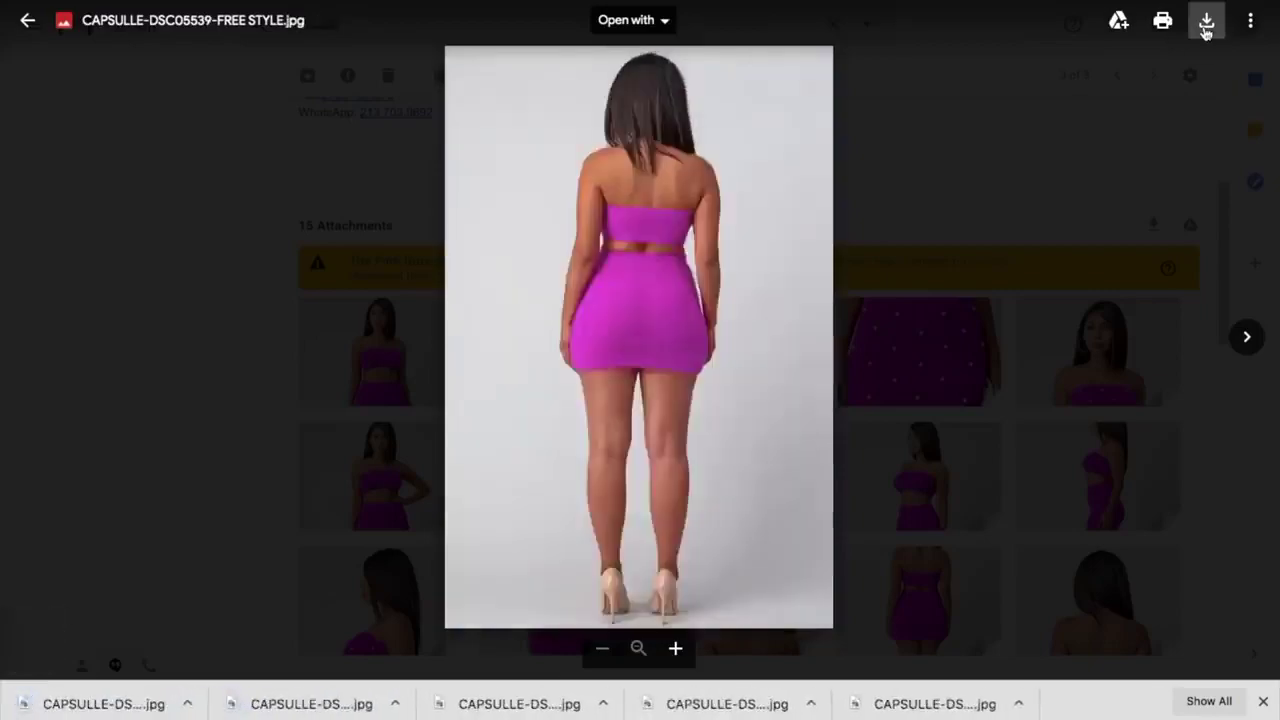
key("Right")
left_click(1207, 22)
key("Right")
key("Escape")
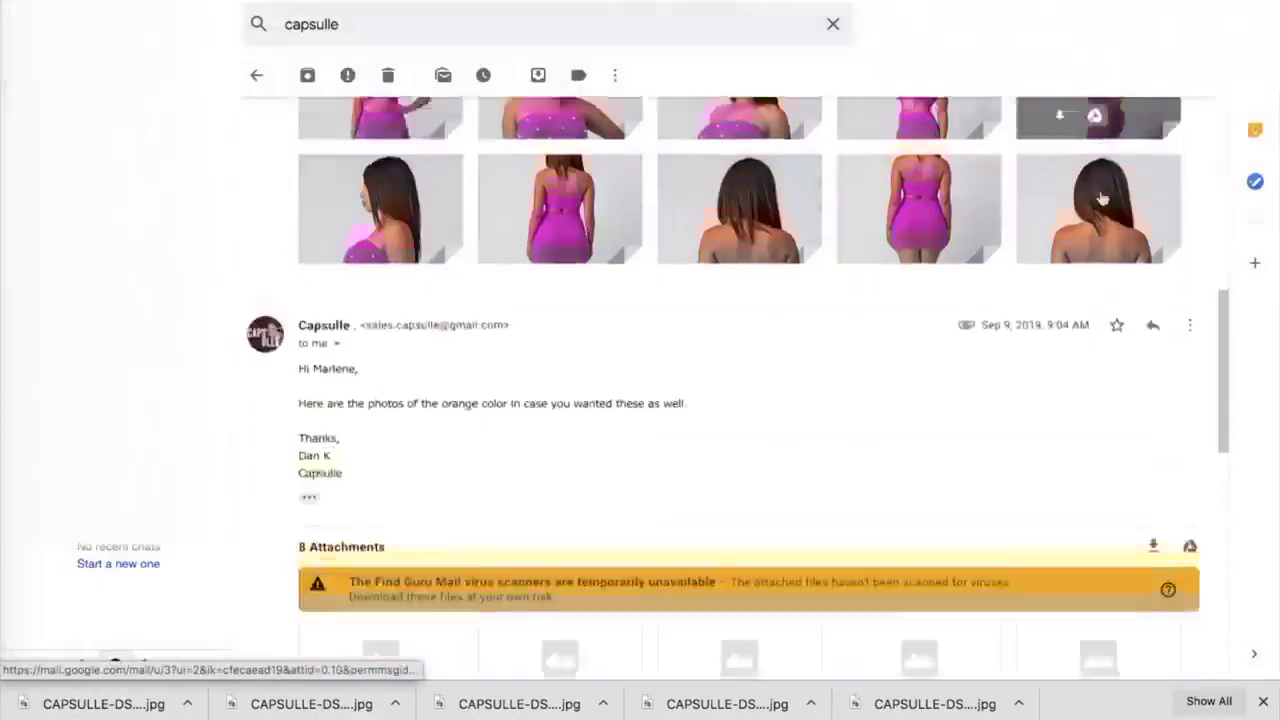
scroll(1100, 250, "down", 5)
scroll(1100, 250, "down", 3)
View the red outfit photos, then highlight the question about fabric specs.
left_click(421, 455)
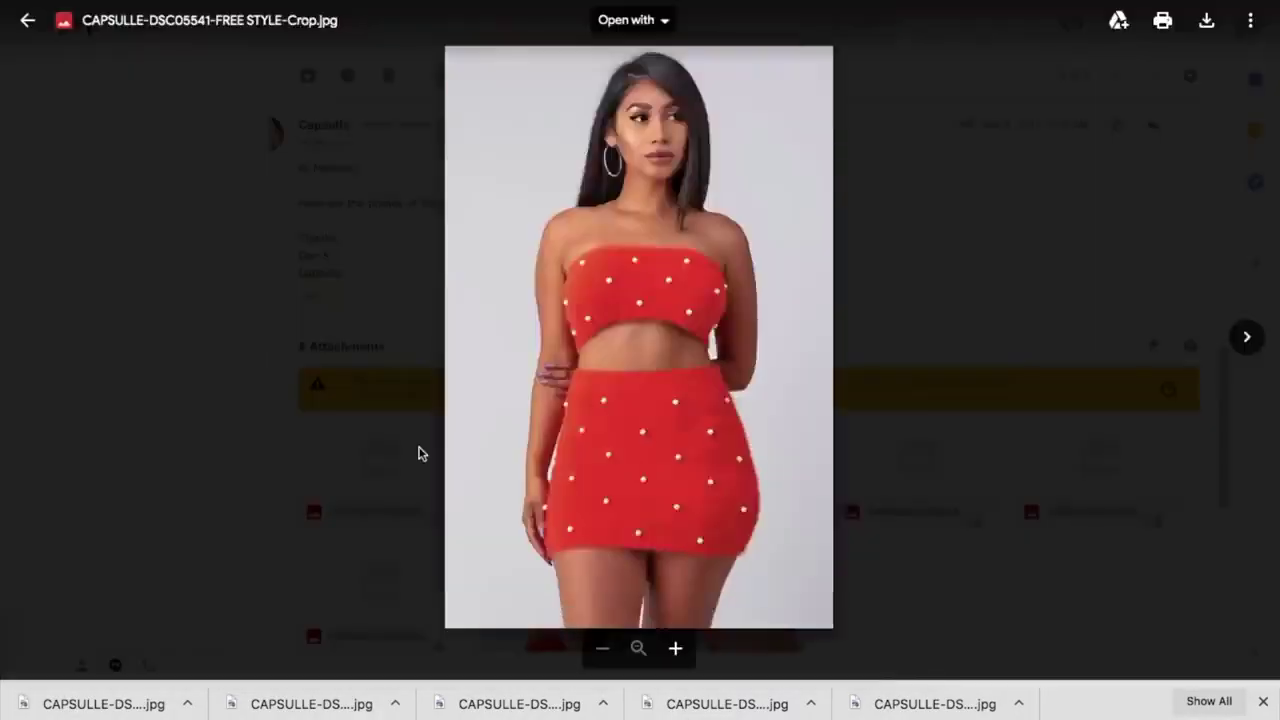
key("Right")
key("Right")
key("Escape")
scroll(640, 400, "down", 5)
scroll(88, 586, "down", 1)
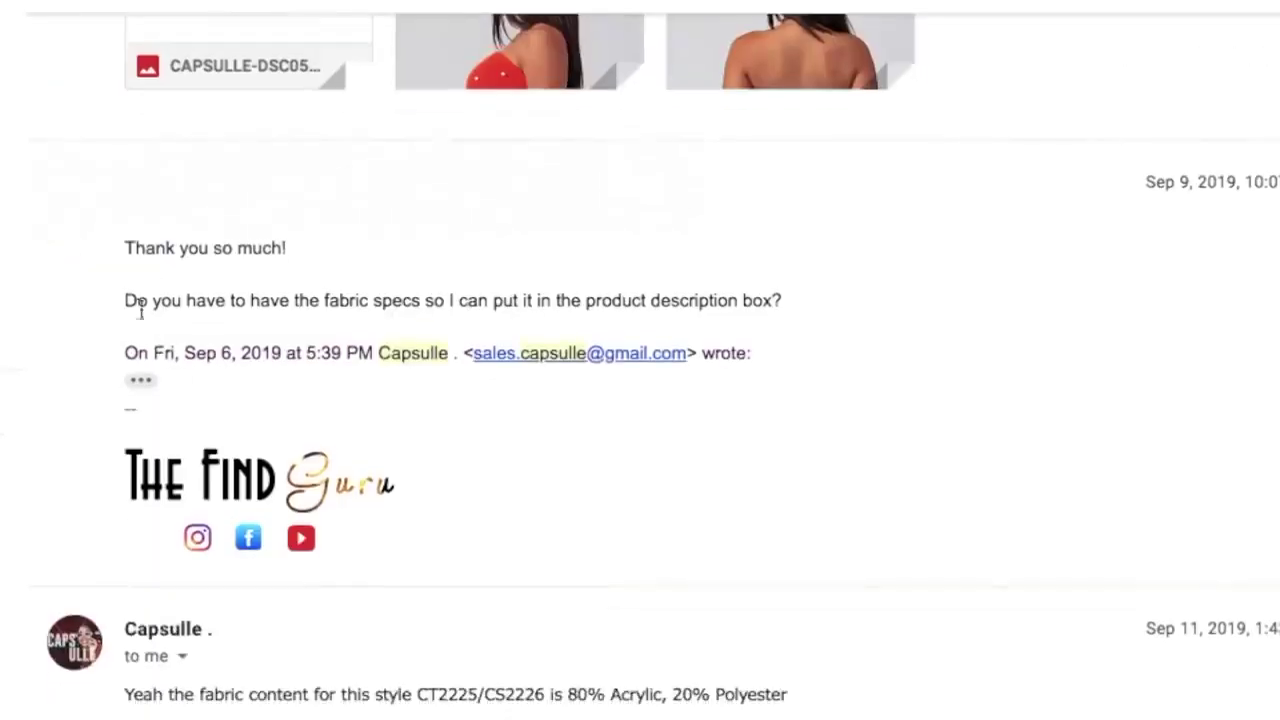
left_click_drag(124, 275, 802, 310)
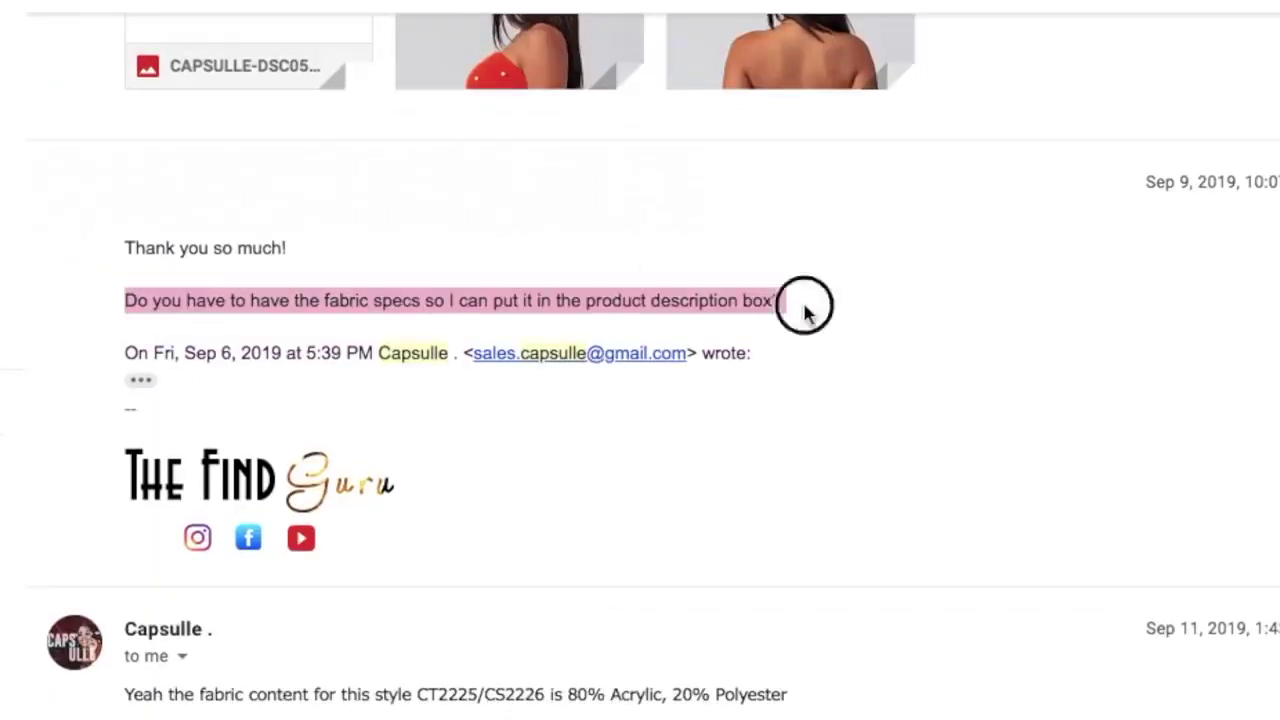
left_click(808, 310)
scroll(808, 312, "down", 2)
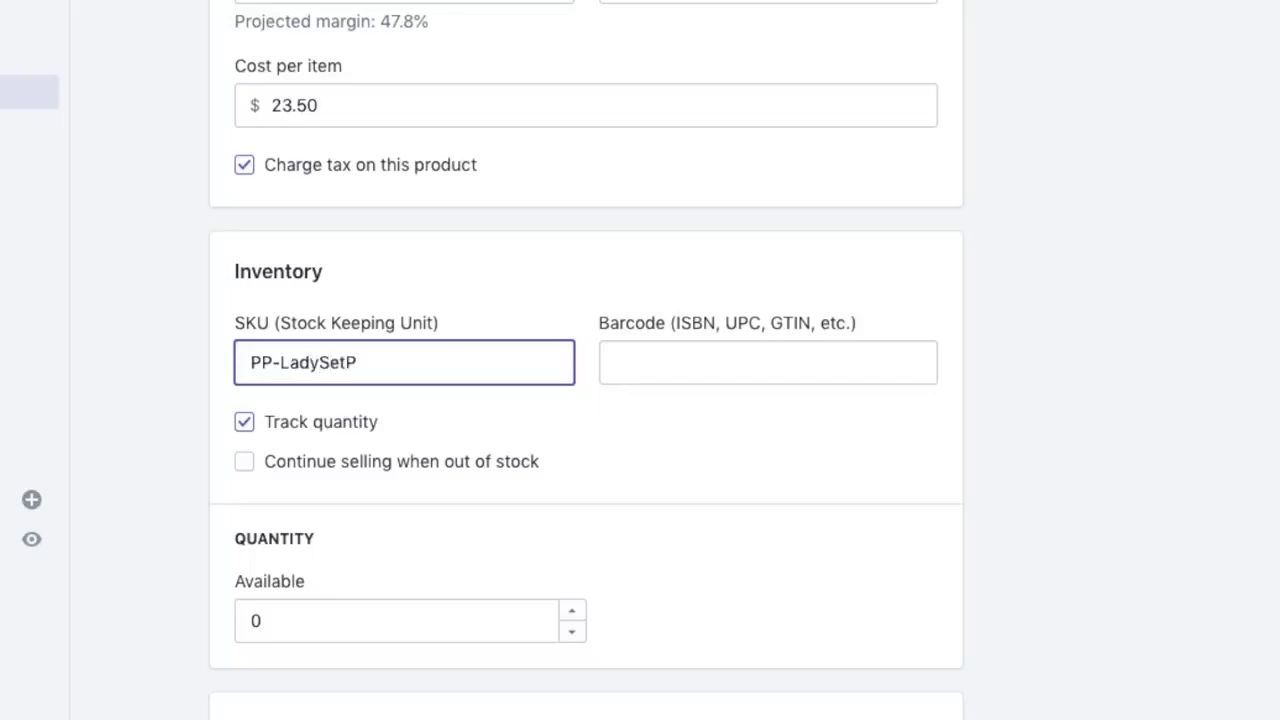
scroll(250, 463, "down", 3)
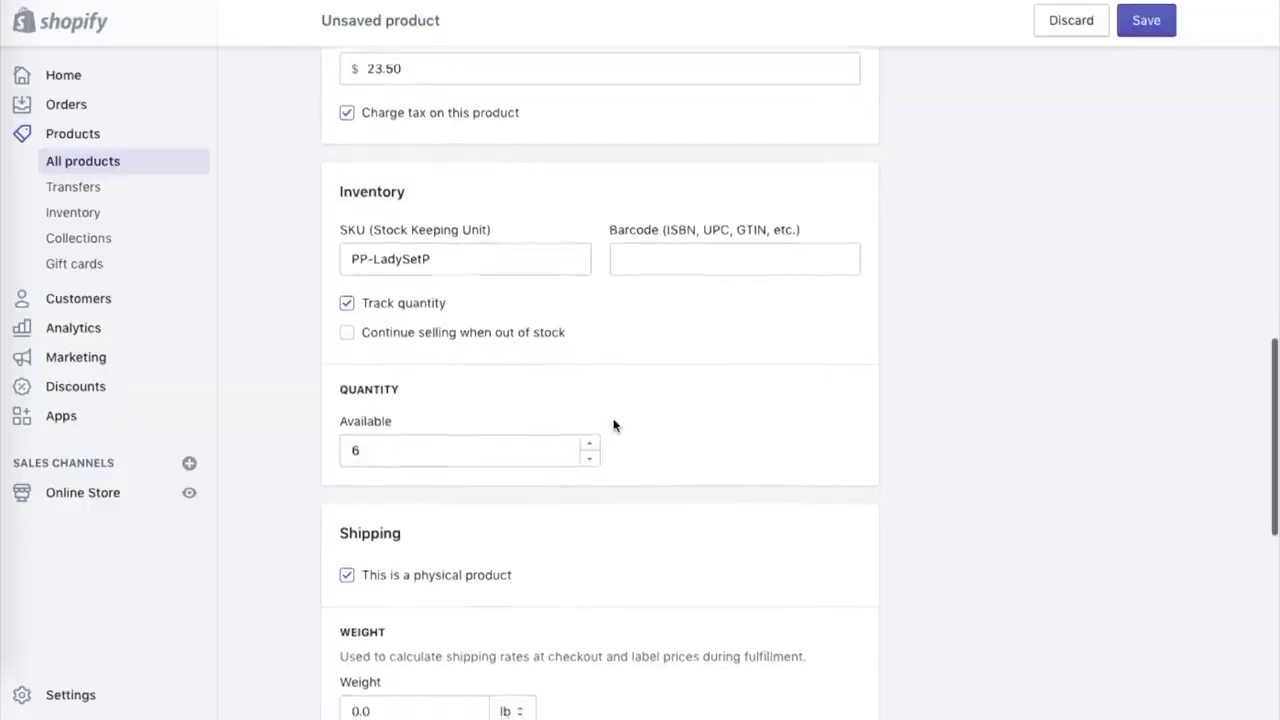
scroll(614, 426, "down", 2)
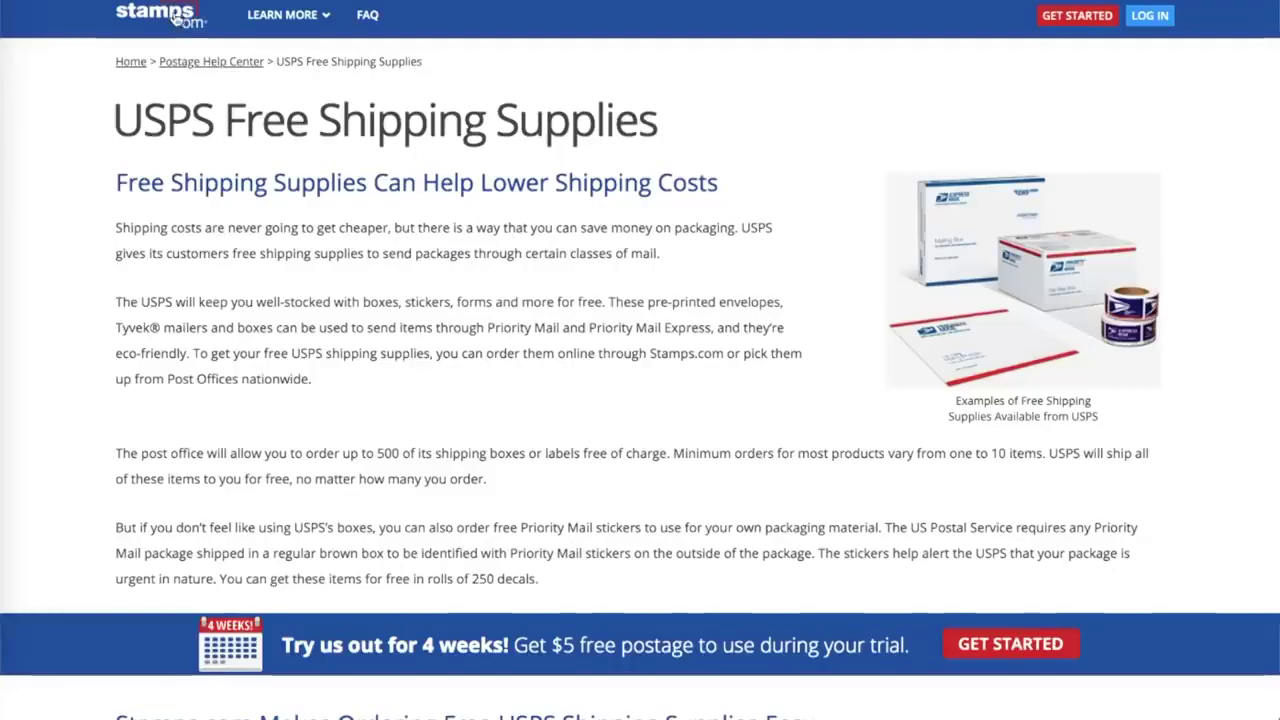
scroll(45, 145, "down", 10)
scroll(45, 145, "down", 5)
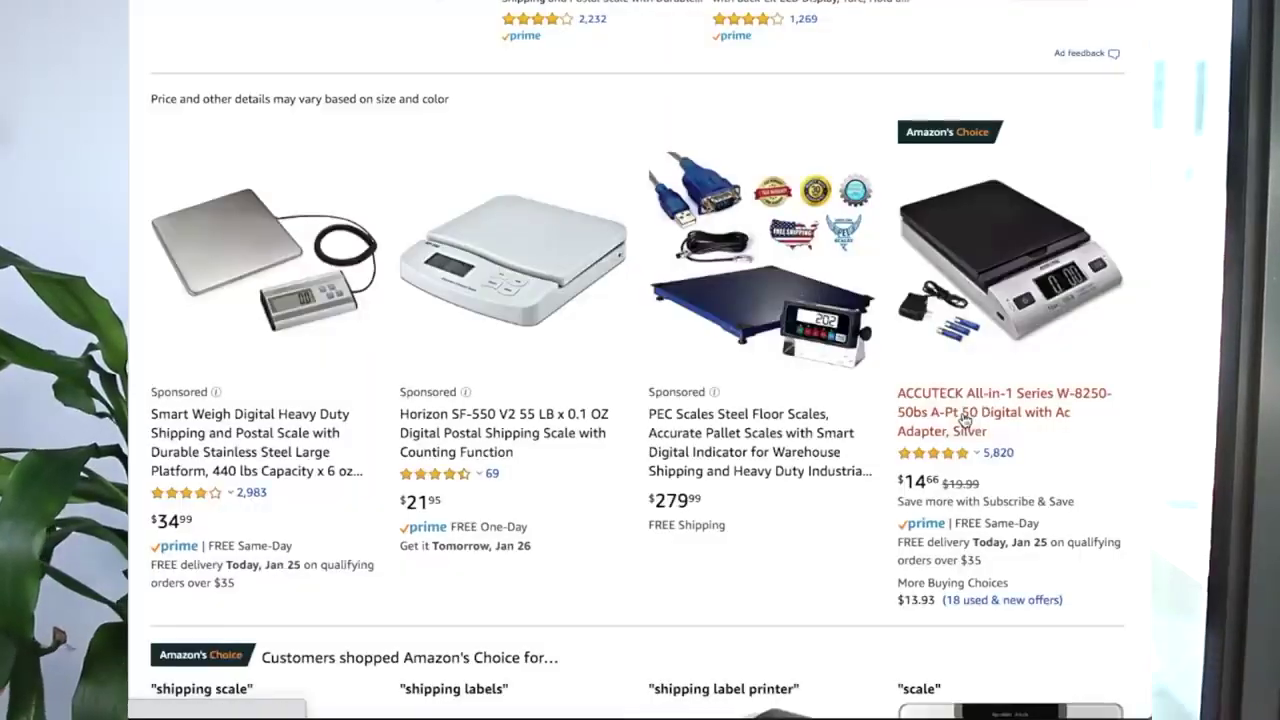
Open the ACCUTECK All-in-1 Series W-8250 scale from the shipping scale results.
left_click(964, 418)
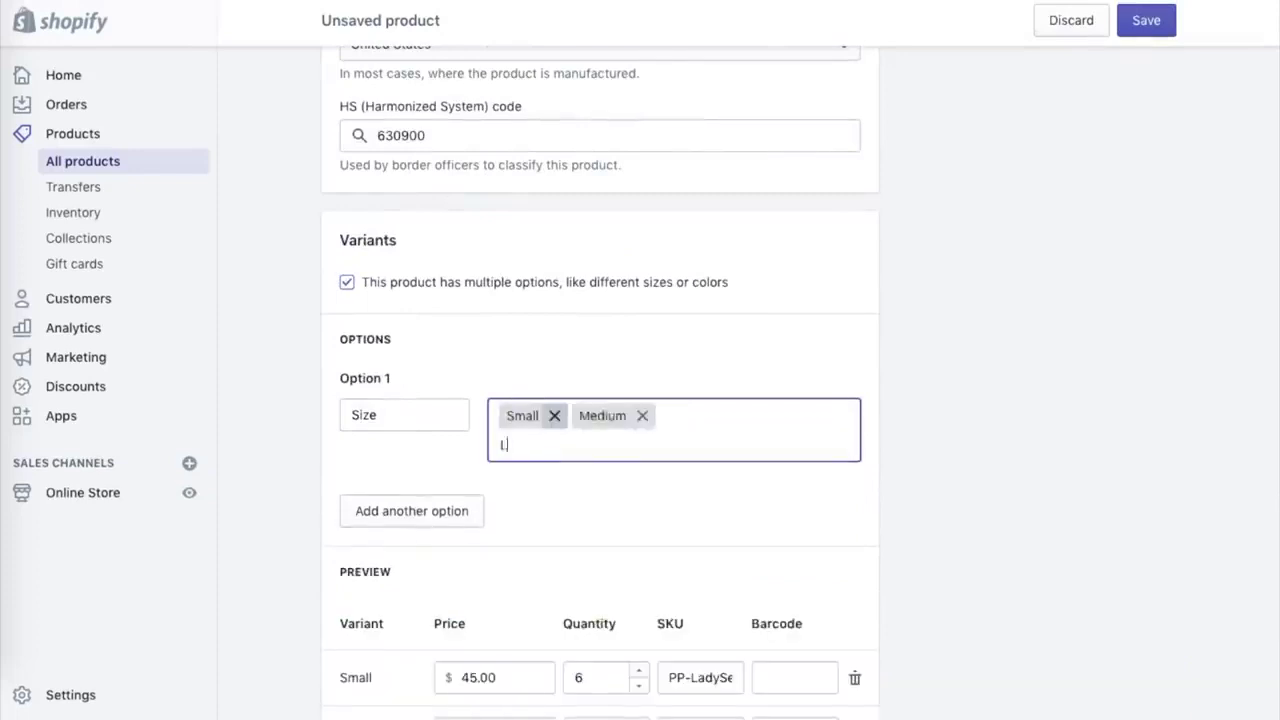
scroll(640, 400, "down", 4)
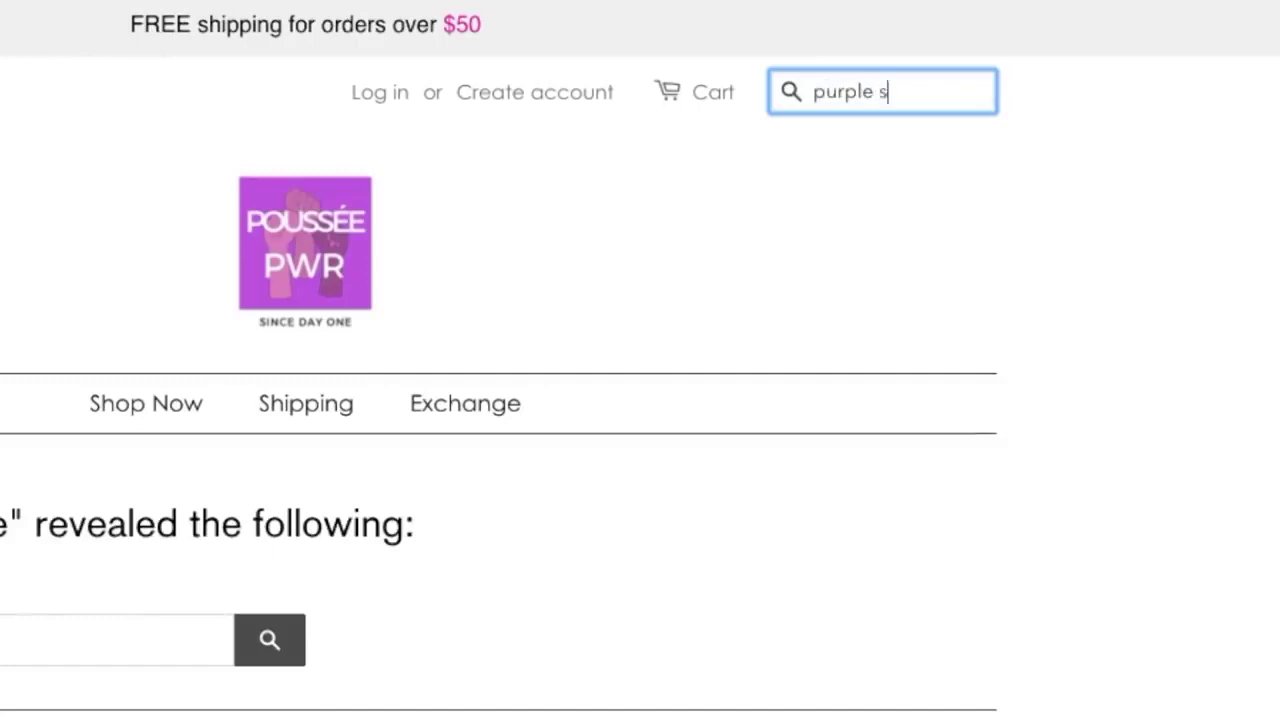
Search the storefront for 'purple set' and open the Lady Set result.
key("Return")
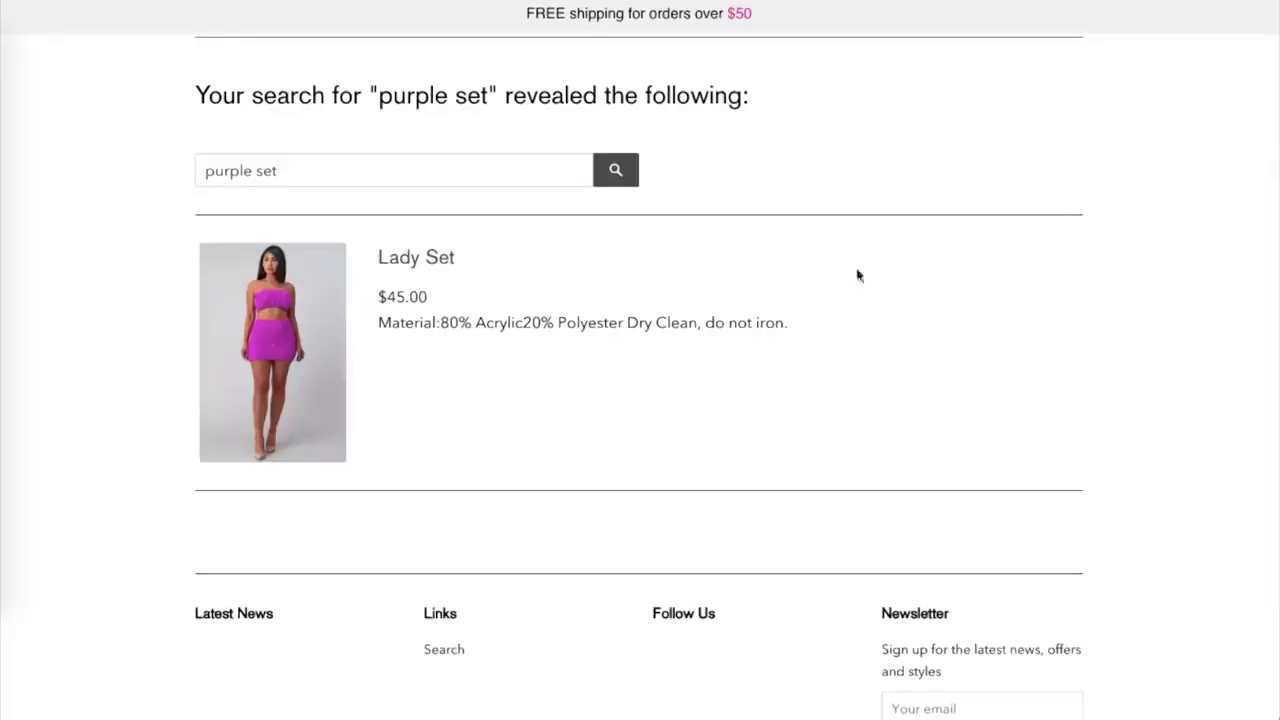
left_click(314, 330)
scroll(314, 330, "down", 1)
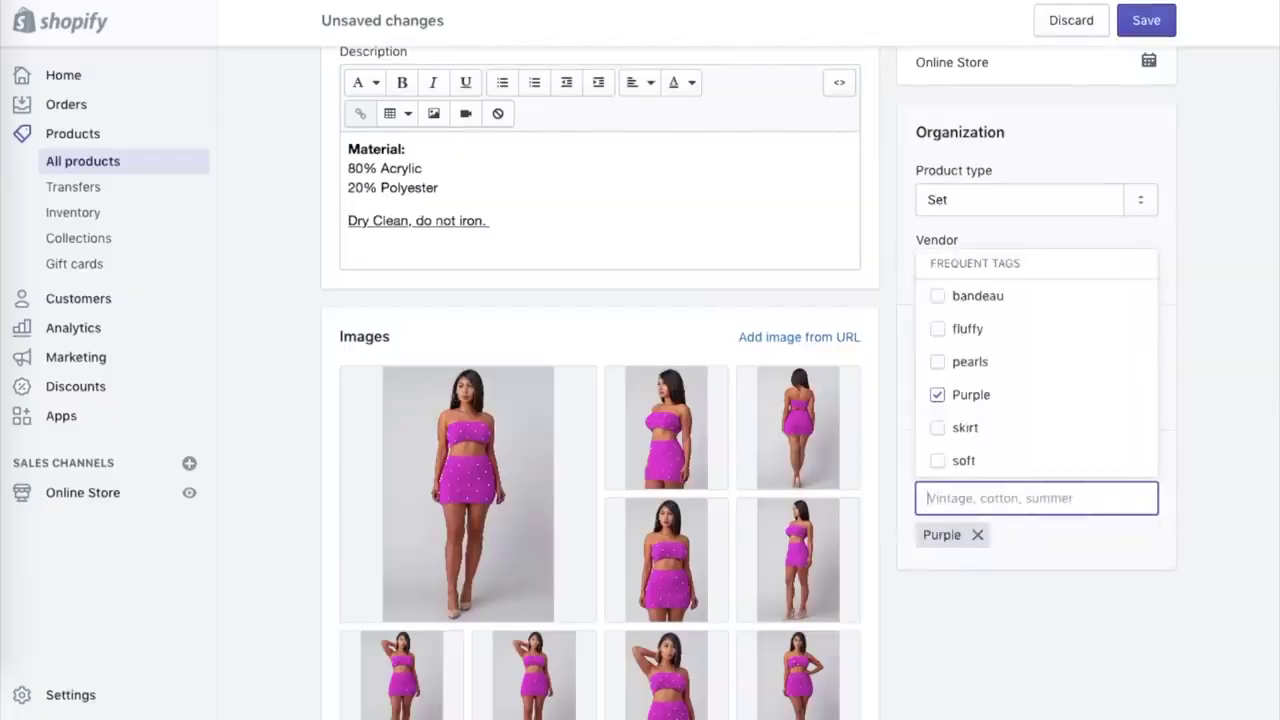
type("P")
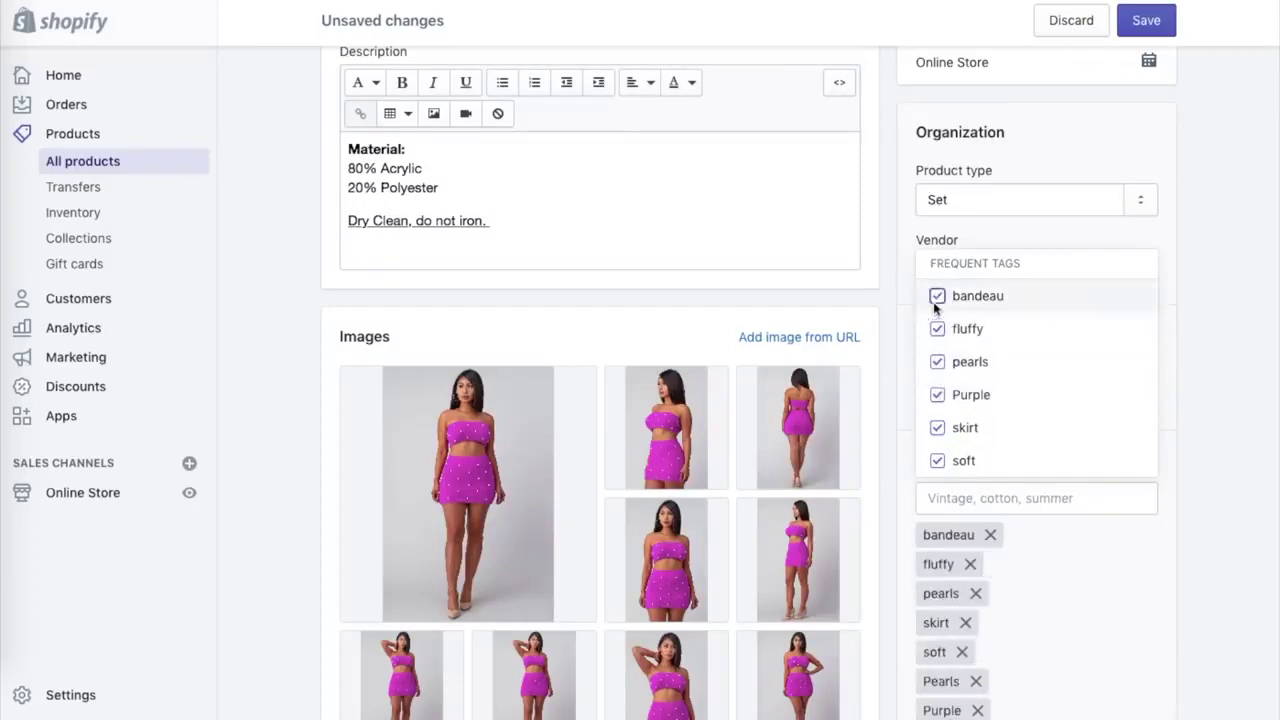
scroll(1231, 491, "down", 5)
scroll(1231, 491, "up", 10)
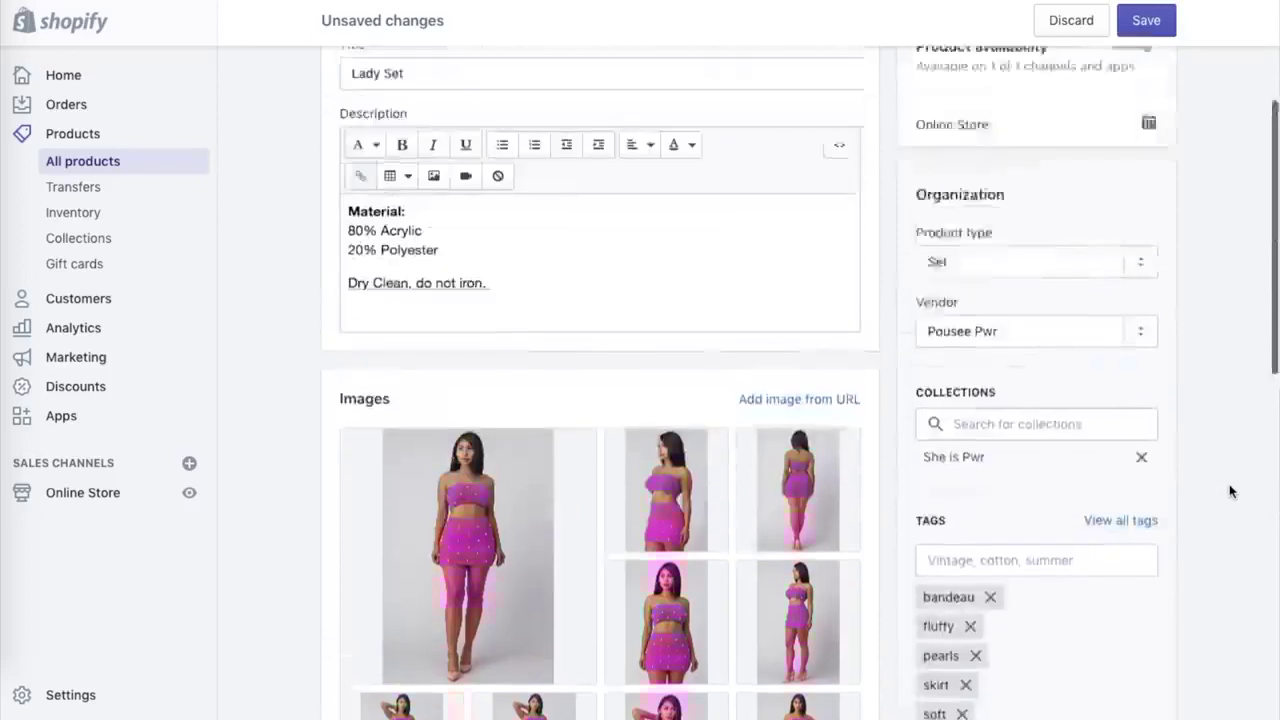
scroll(1231, 491, "up", 1)
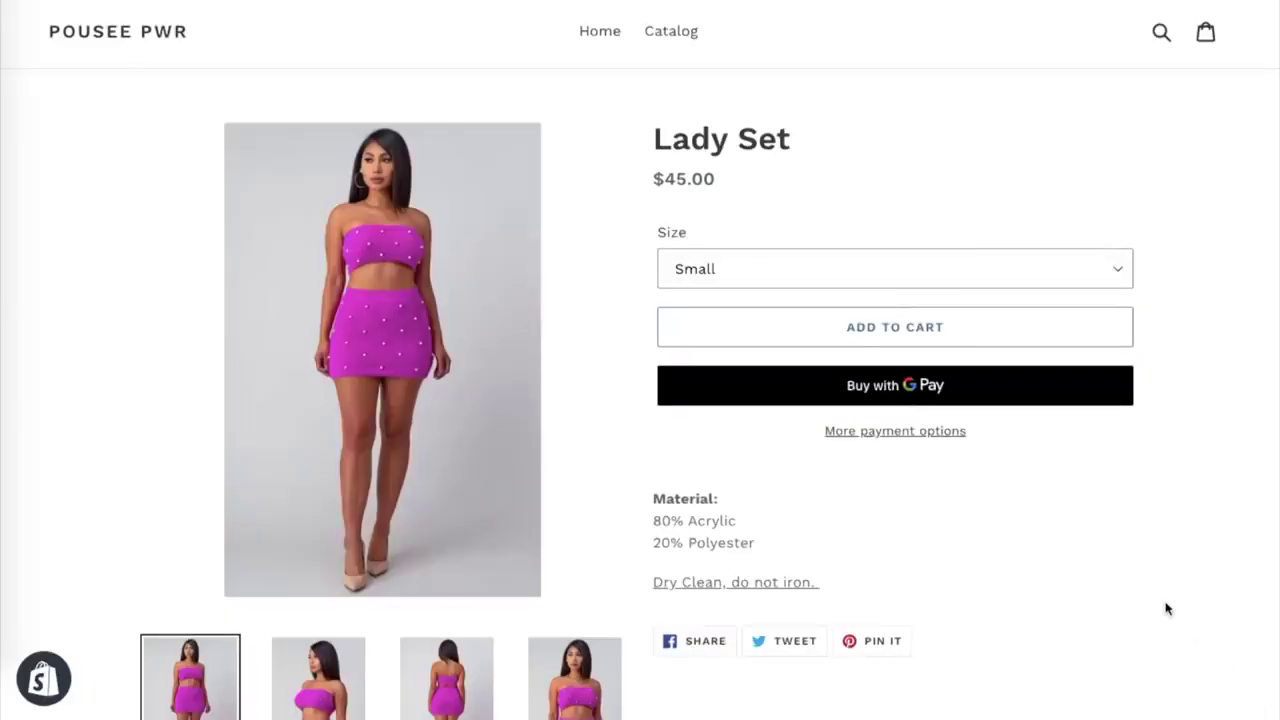
scroll(1167, 608, "down", 5)
scroll(1167, 608, "up", 5)
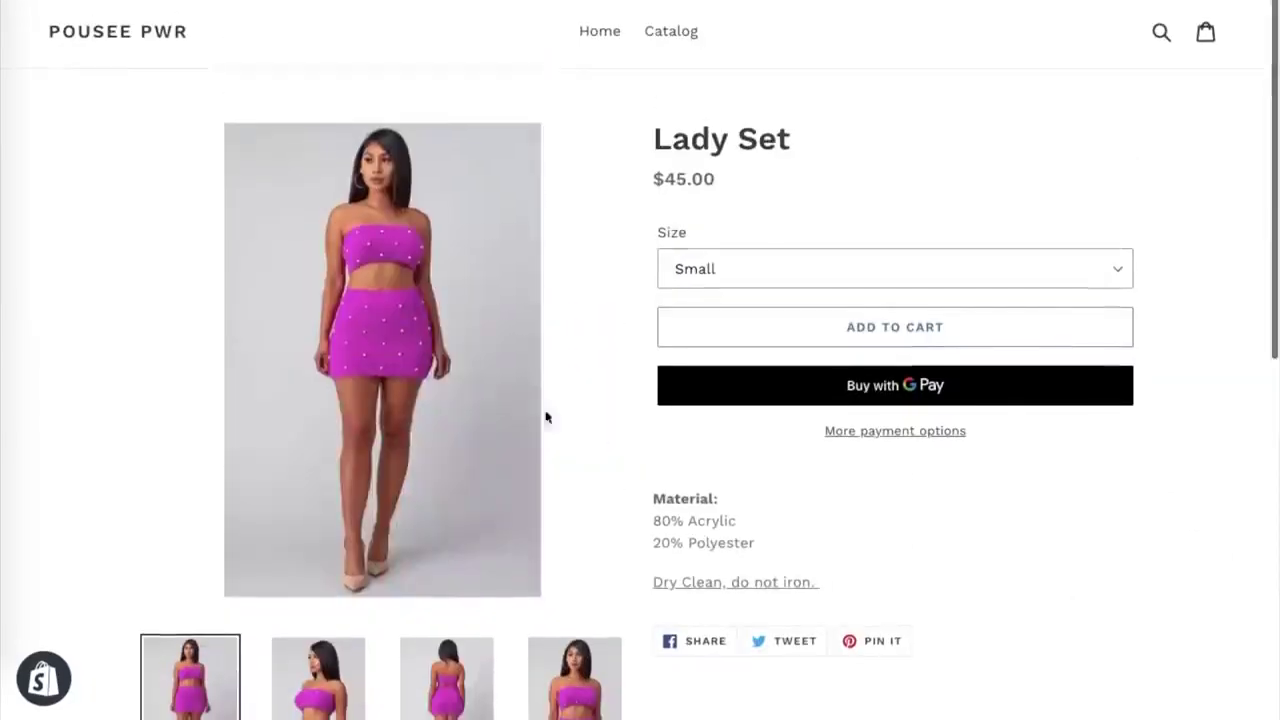
View the Lady Set's second to fourth photos, then open the red Lady Set from Catalog.
left_click(318, 670)
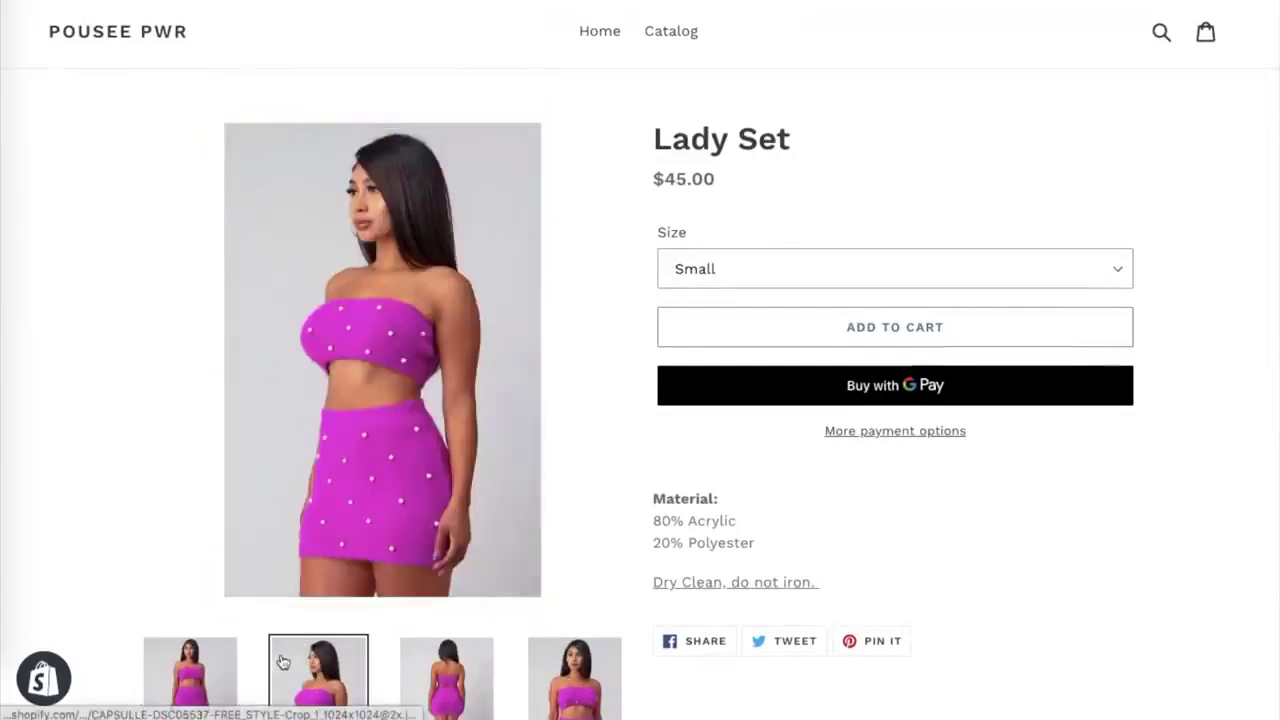
left_click(401, 672)
left_click(574, 676)
scroll(557, 684, "down", 3)
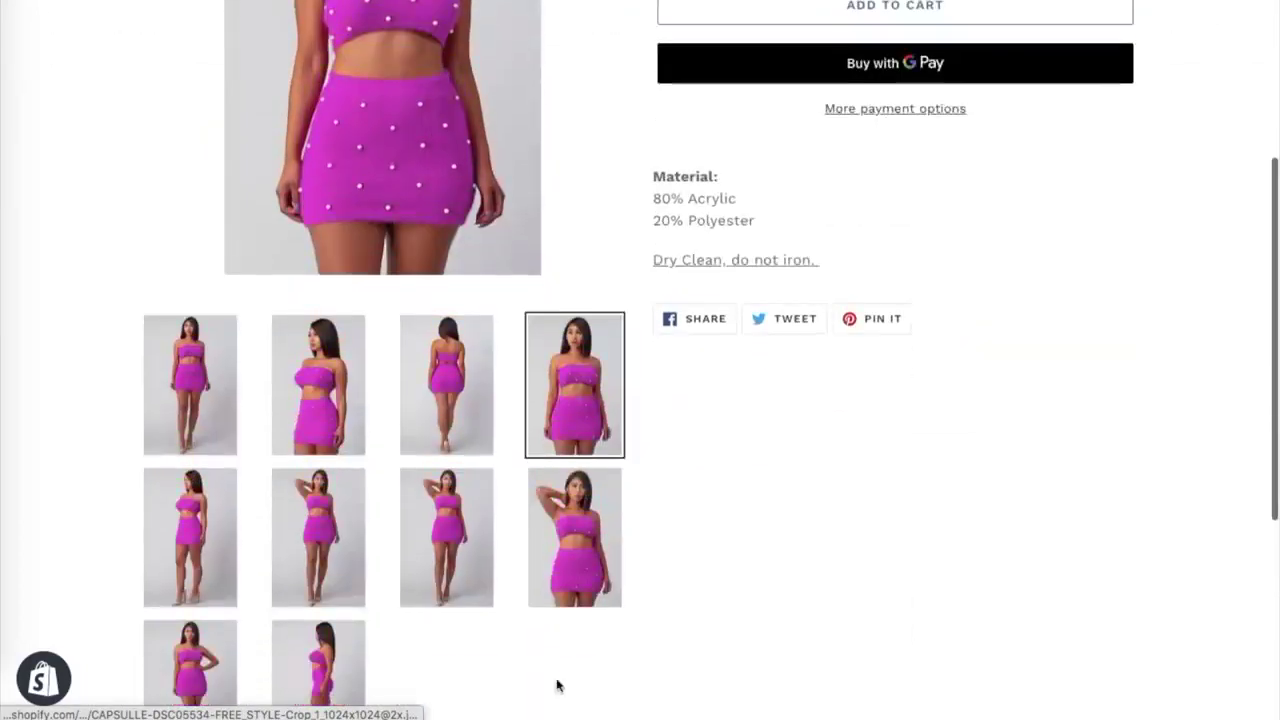
scroll(557, 684, "down", 3)
scroll(557, 684, "up", 8)
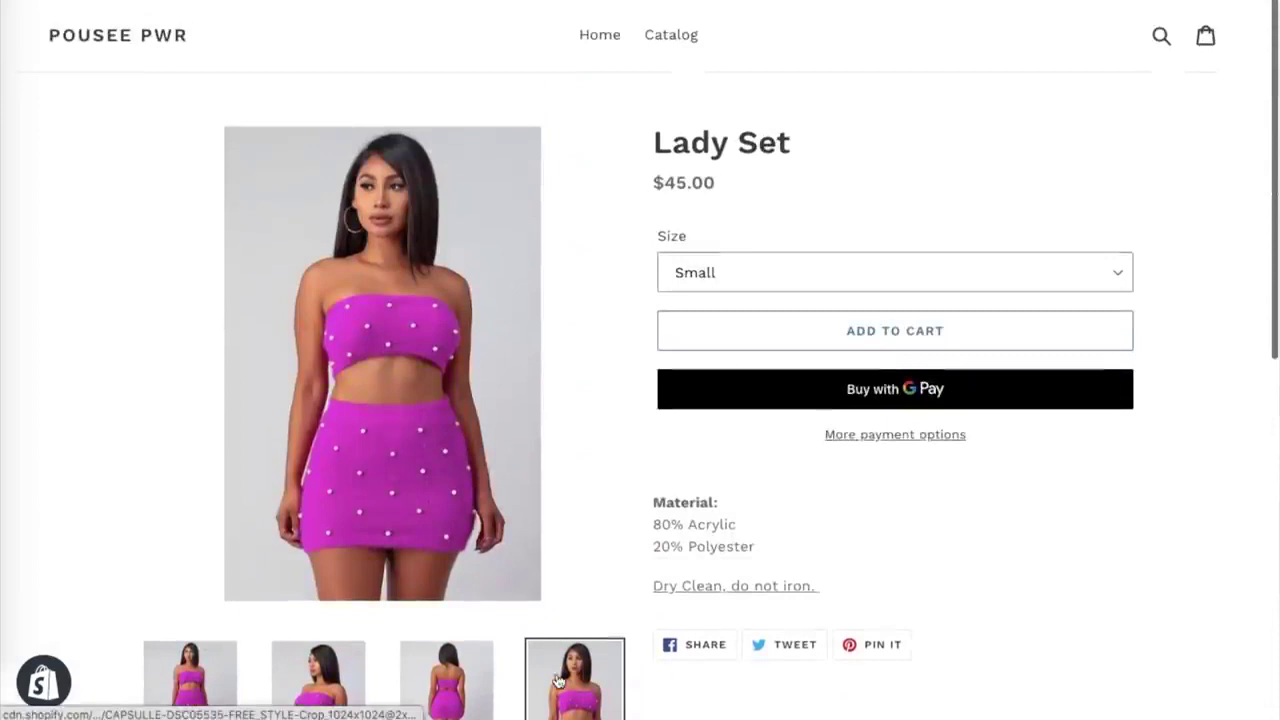
scroll(684, 389, "down", 1)
left_click(672, 31)
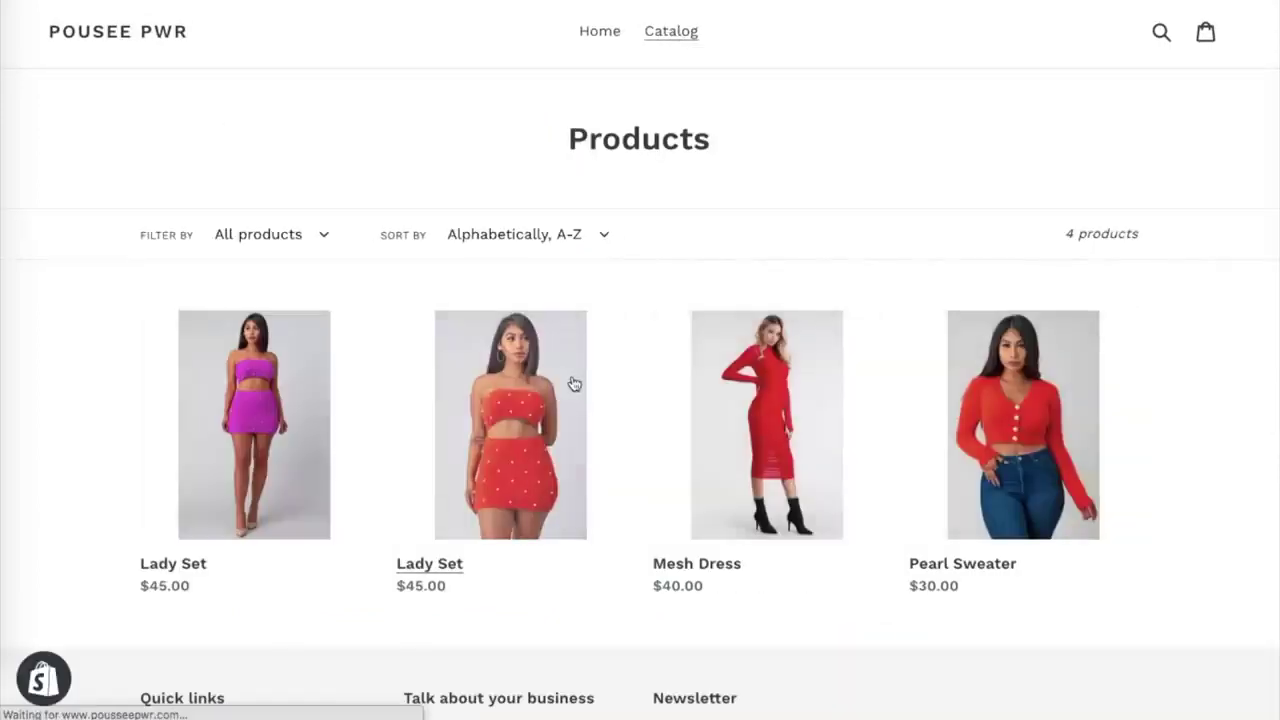
left_click(575, 384)
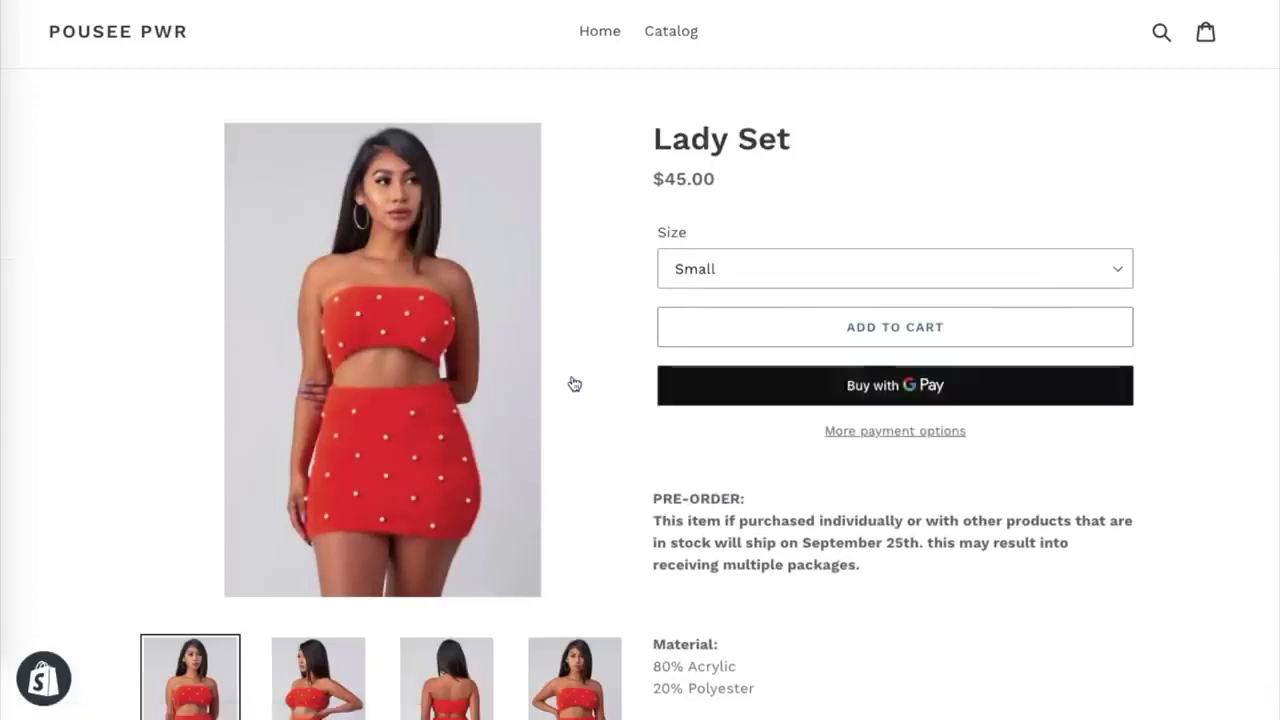
scroll(942, 639, "down", 6)
scroll(942, 639, "down", 1)
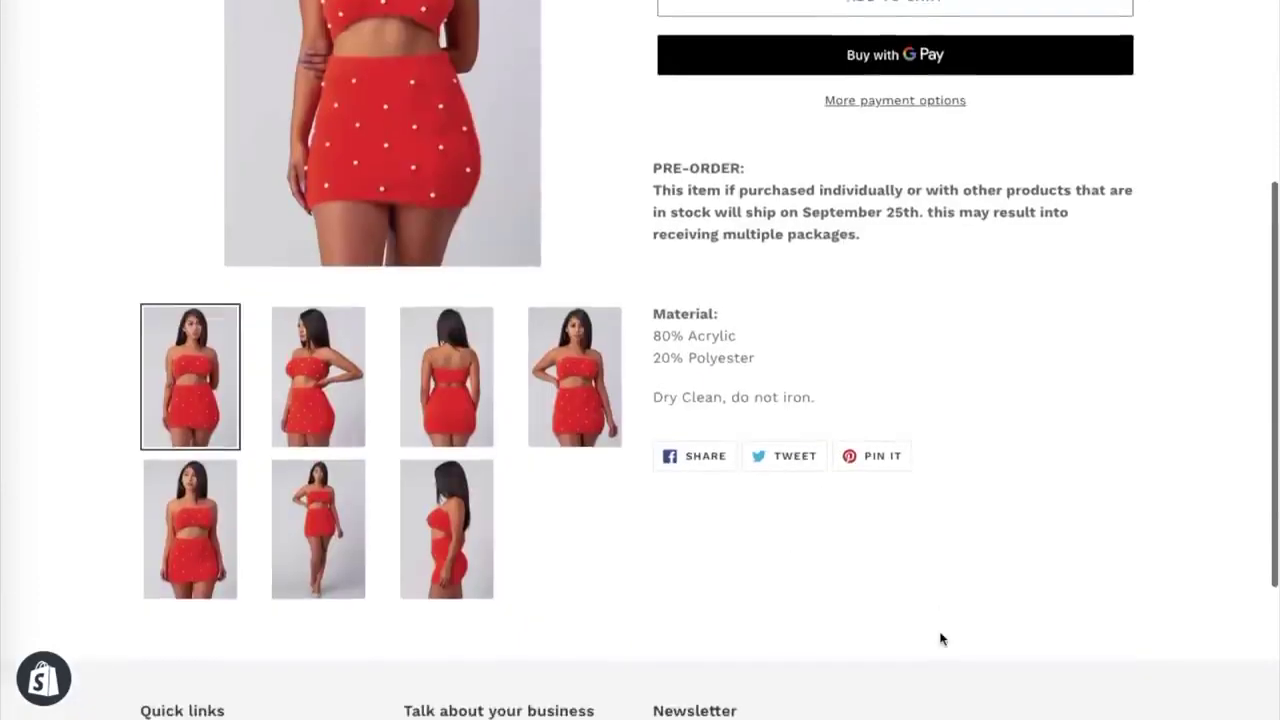
scroll(942, 639, "up", 4)
scroll(942, 639, "up", 3)
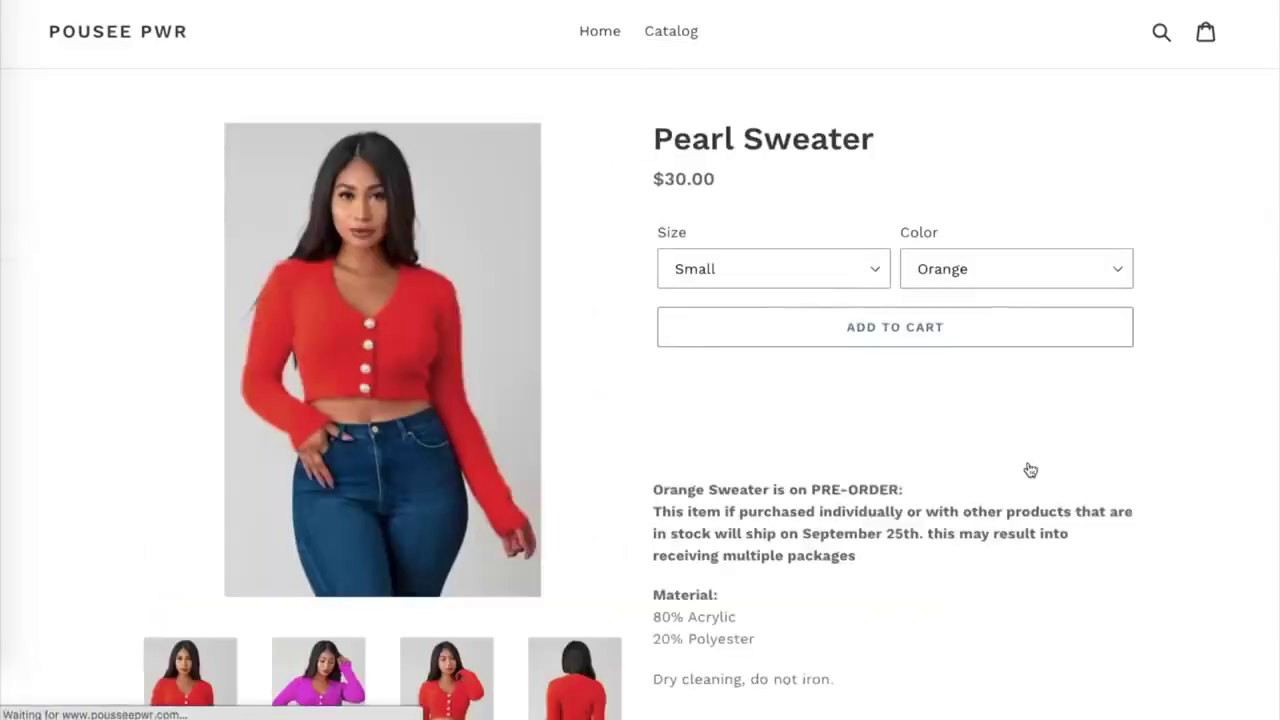
Highlight the Pearl Sweater's pre-order note and switch its Color to Purple.
left_click_drag(652, 497, 868, 560)
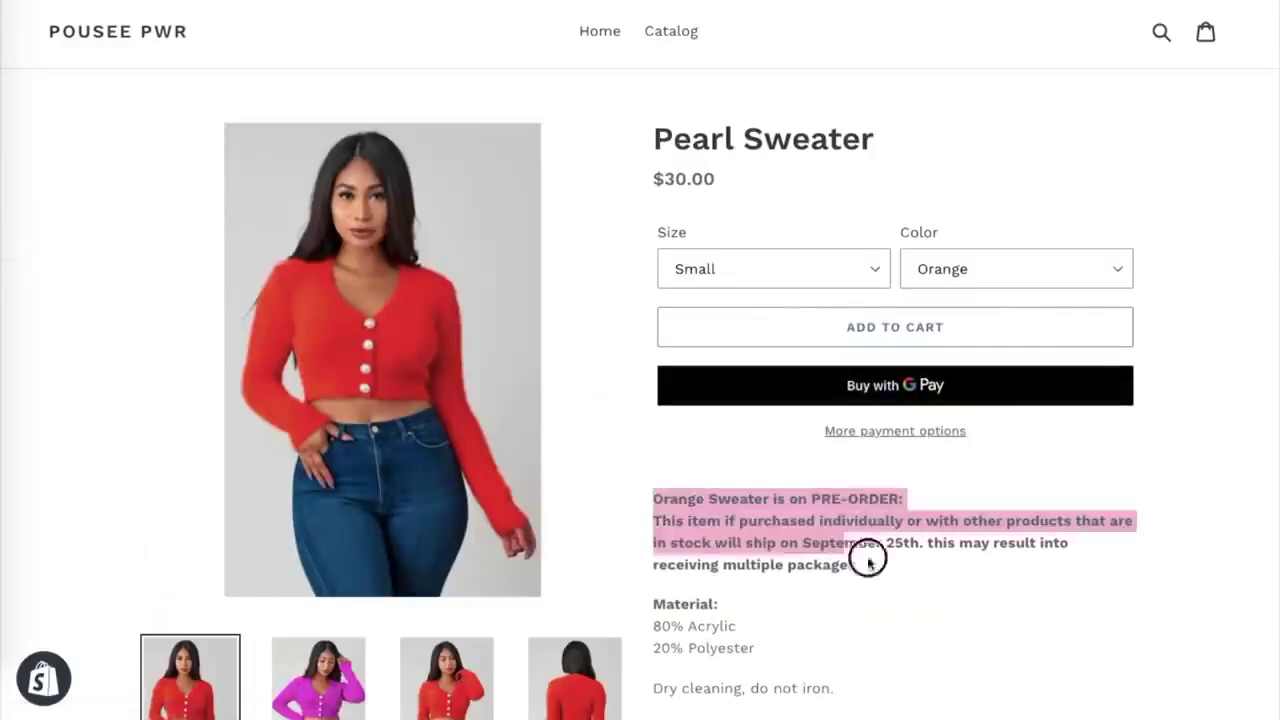
left_click(1005, 631)
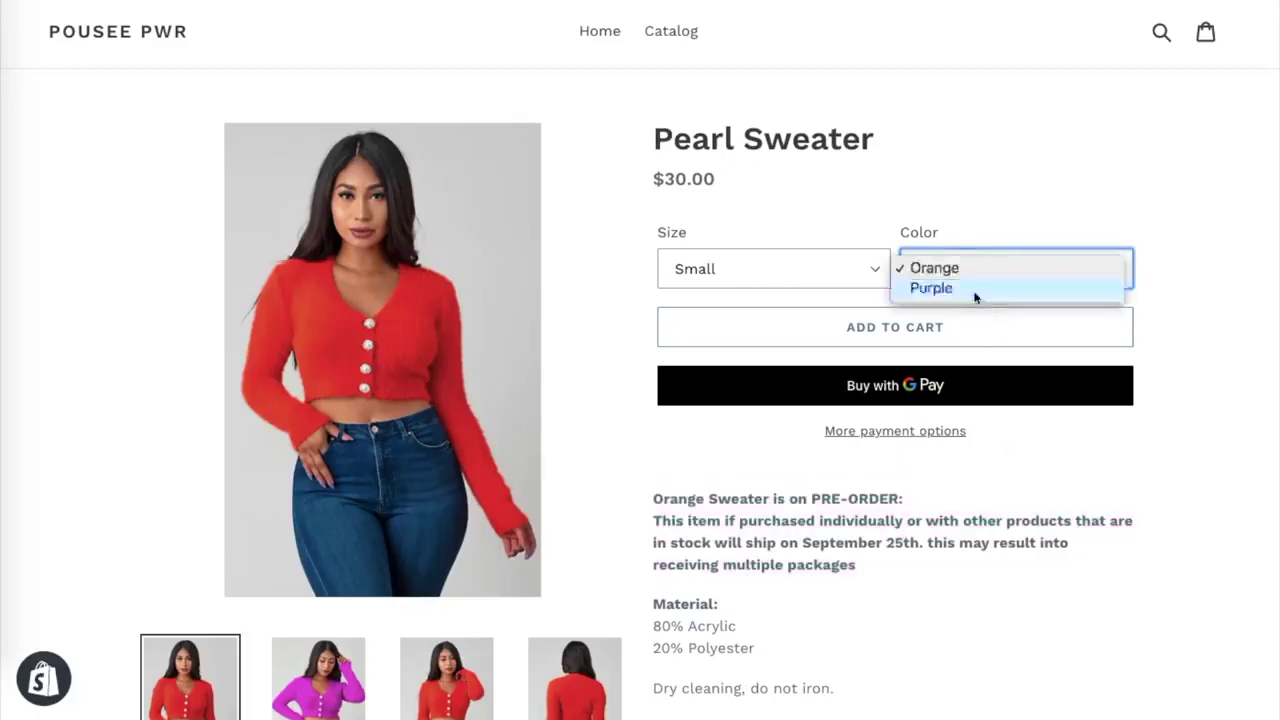
left_click(975, 290)
scroll(977, 298, "down", 5)
scroll(977, 298, "up", 5)
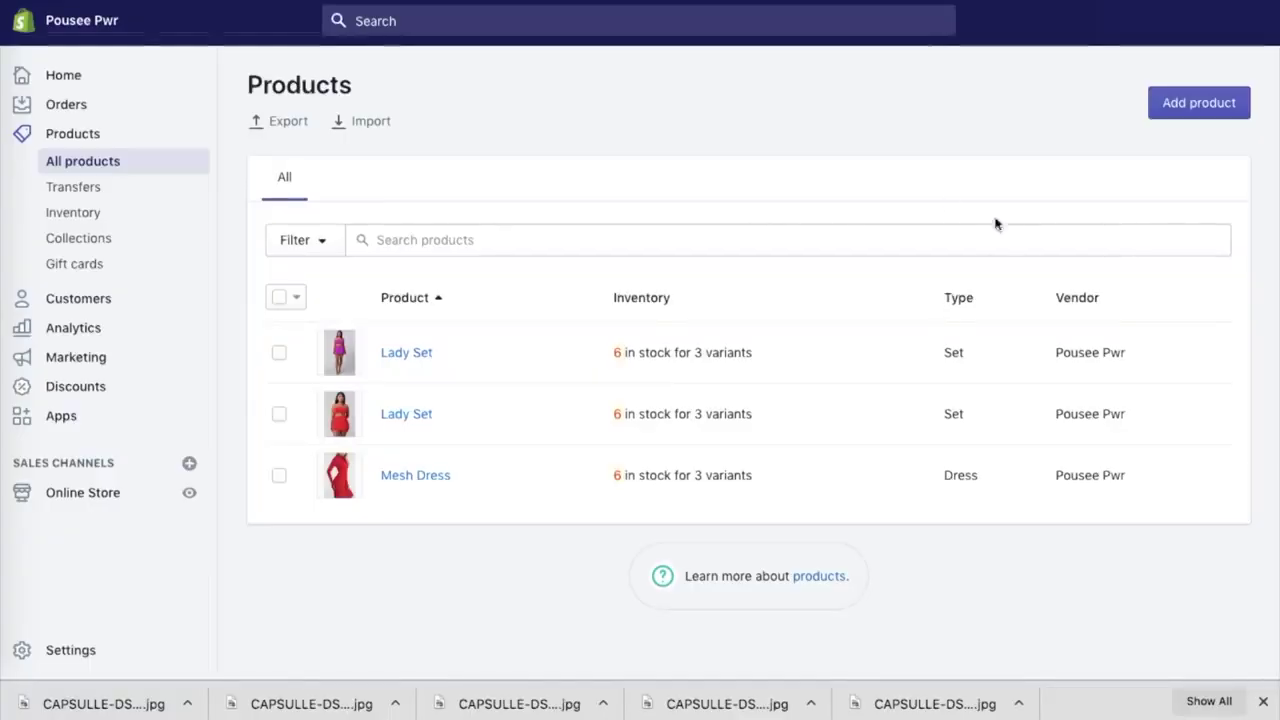
Open the Pearl Sweater in the admin and reorder its product photos.
left_click(1199, 102)
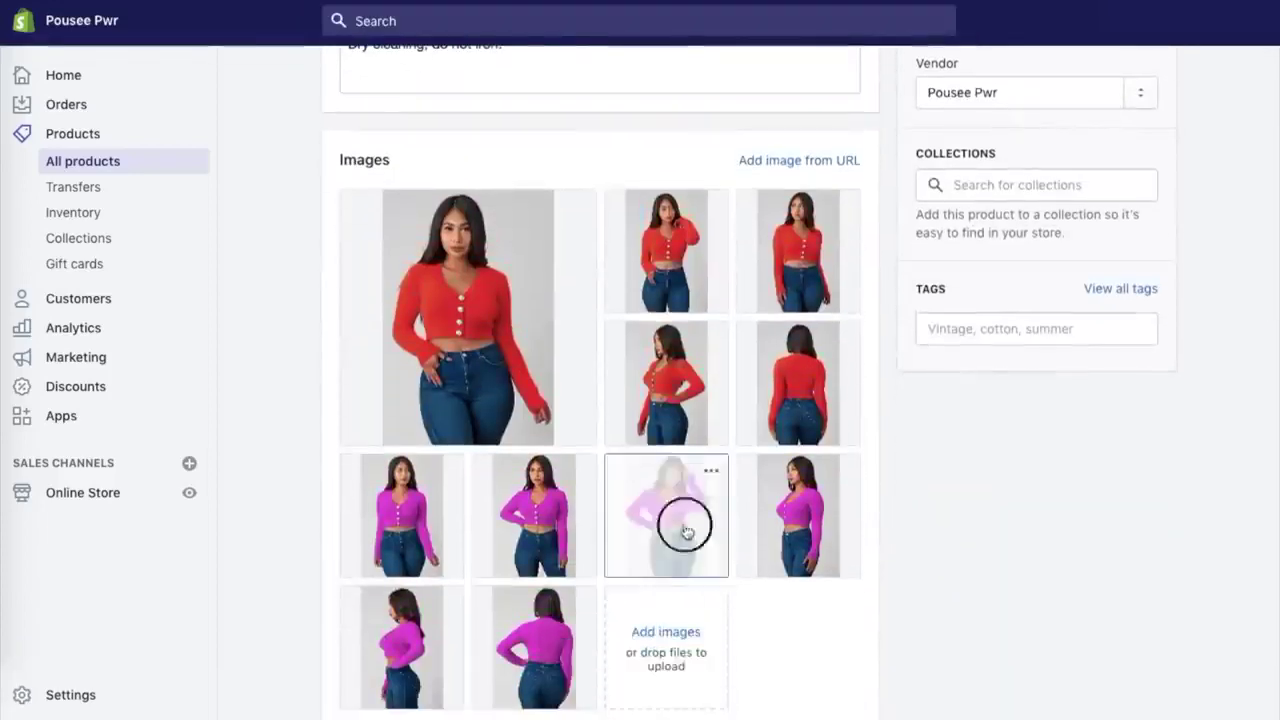
left_click_drag(687, 528, 790, 422)
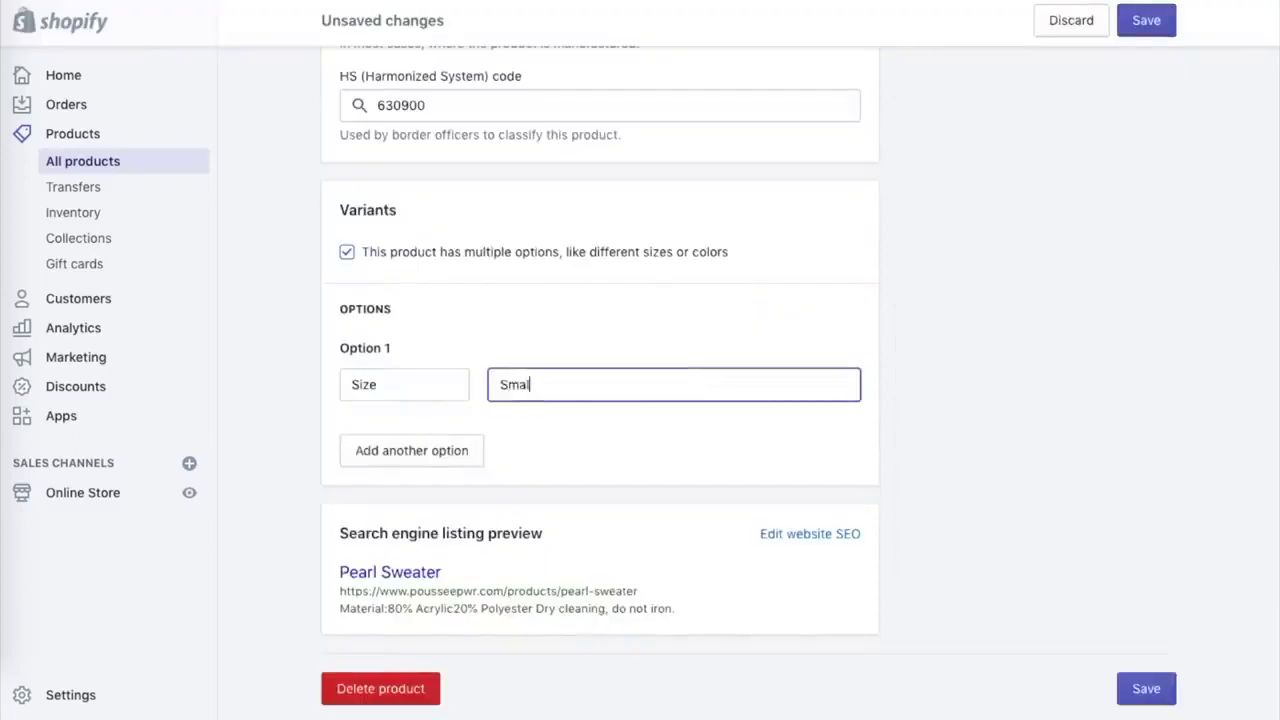
type("l,M")
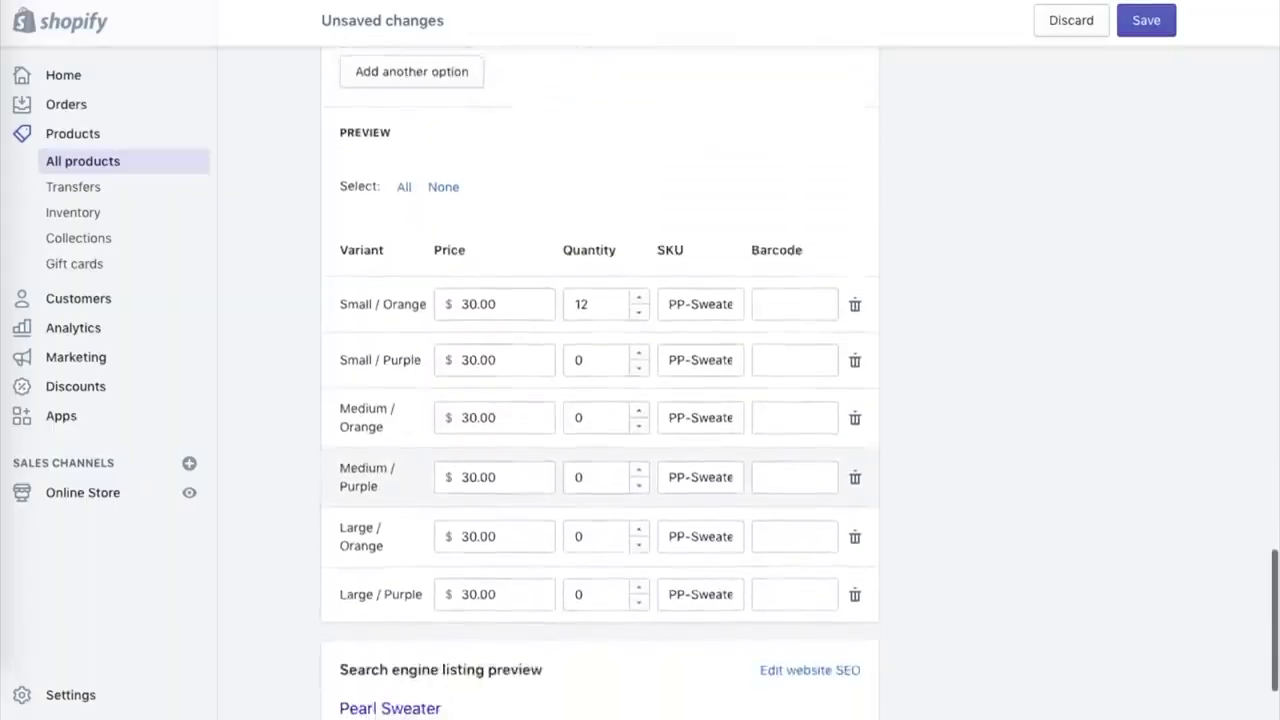
Assign each of the six Pearl Sweater size variants its matching orange or purple photo.
left_click(400, 214)
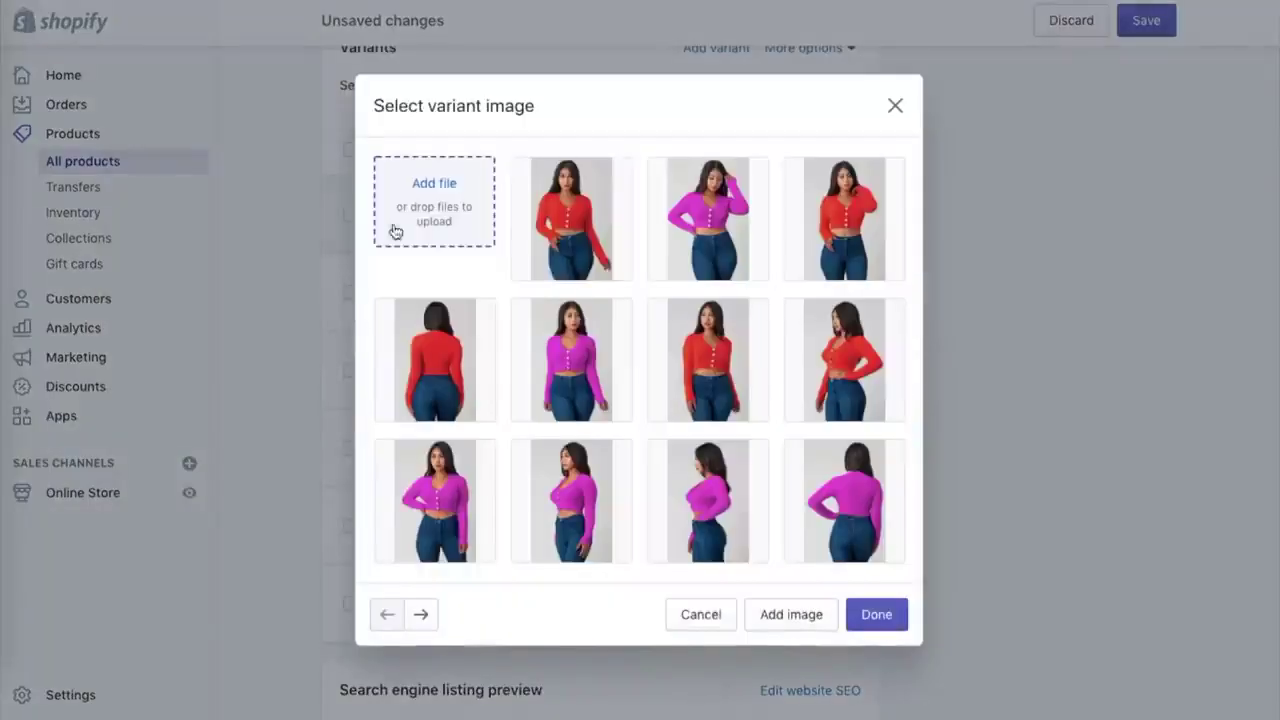
left_click(570, 230)
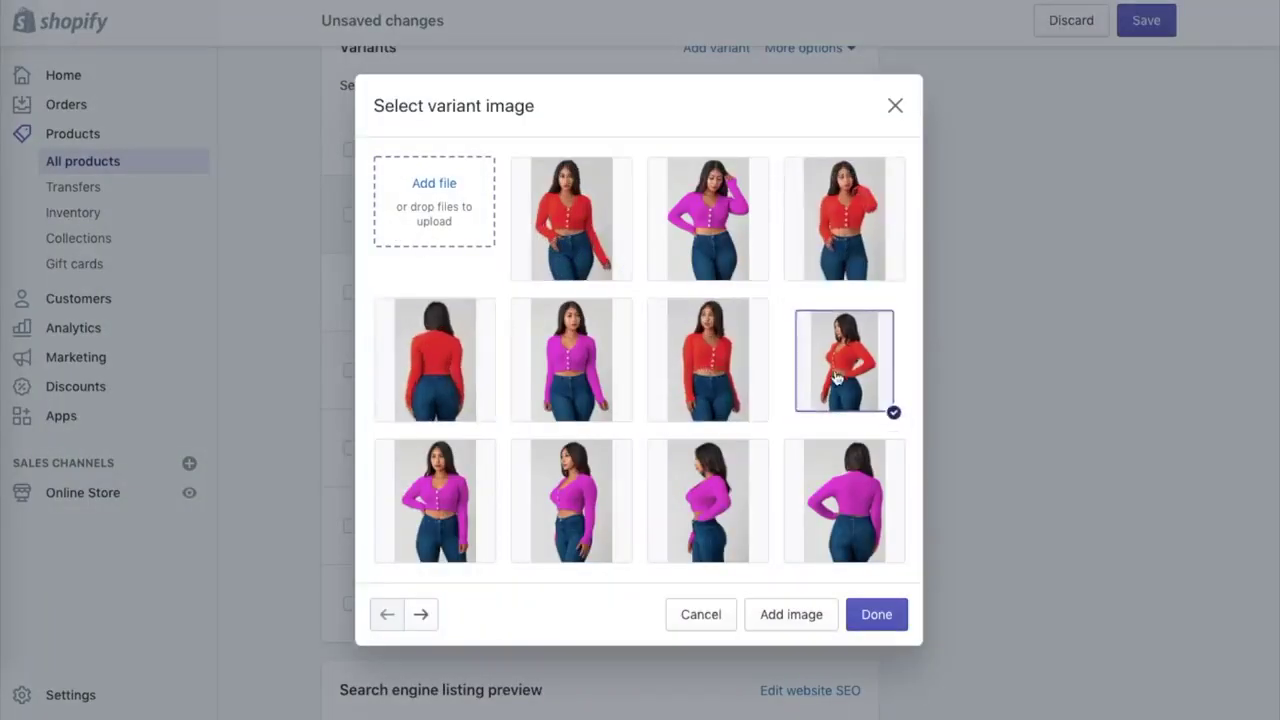
left_click(876, 614)
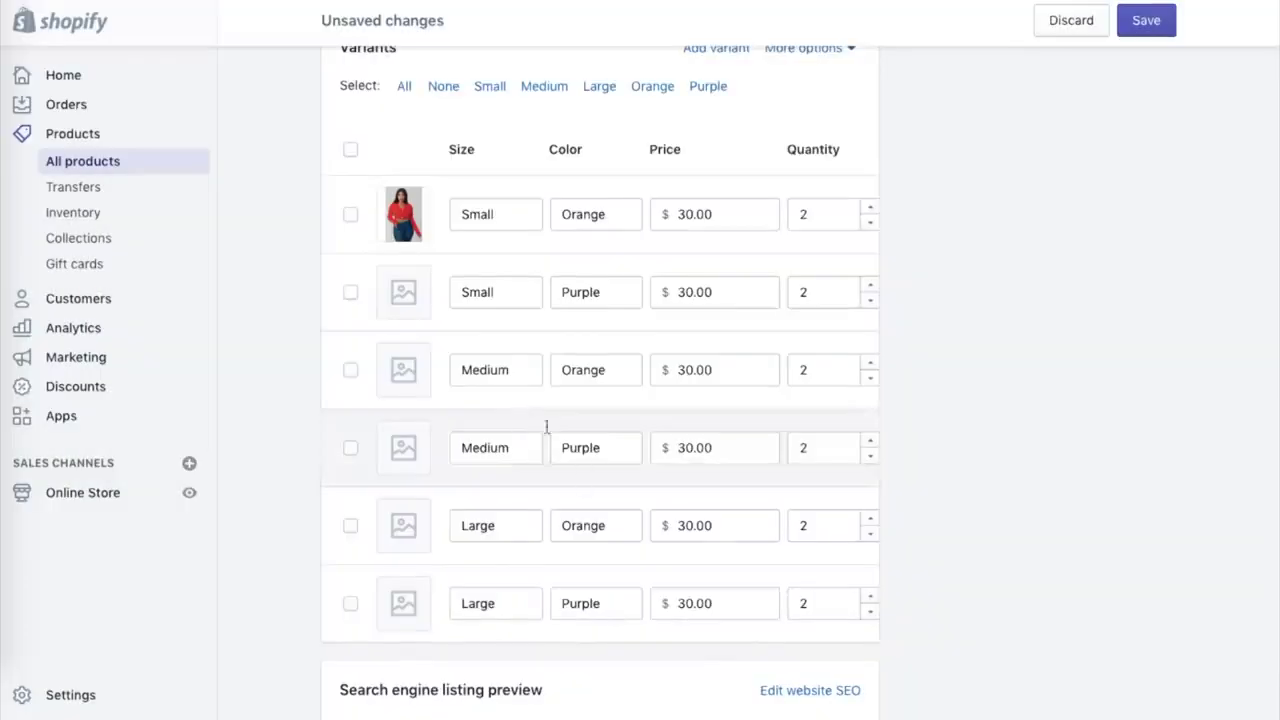
left_click(400, 294)
left_click(876, 614)
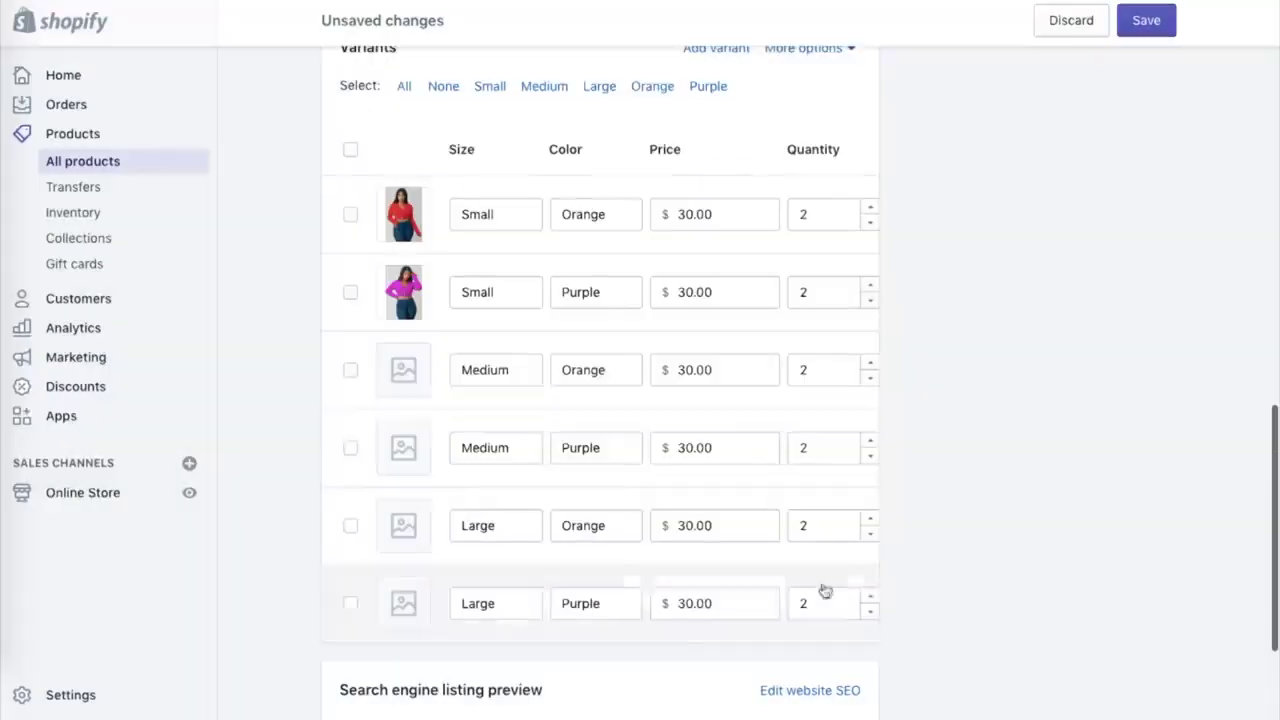
left_click(418, 378)
left_click(898, 618)
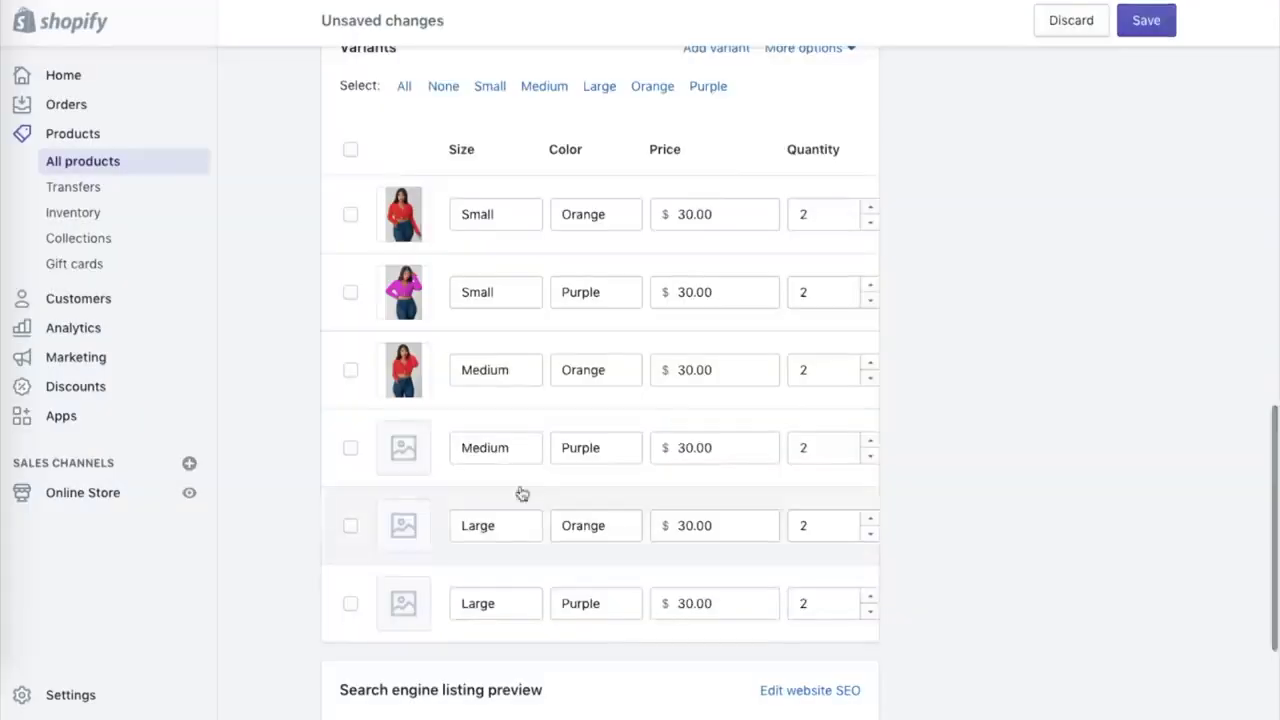
left_click(400, 448)
left_click(869, 626)
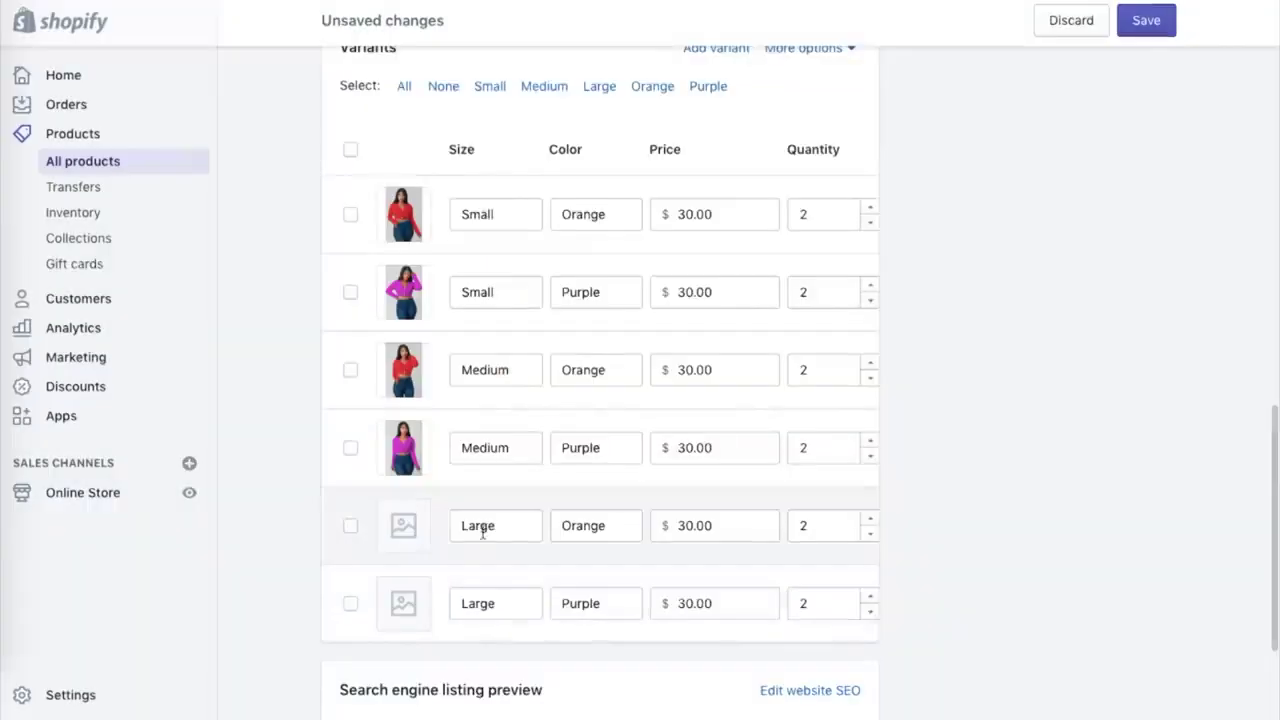
left_click(417, 527)
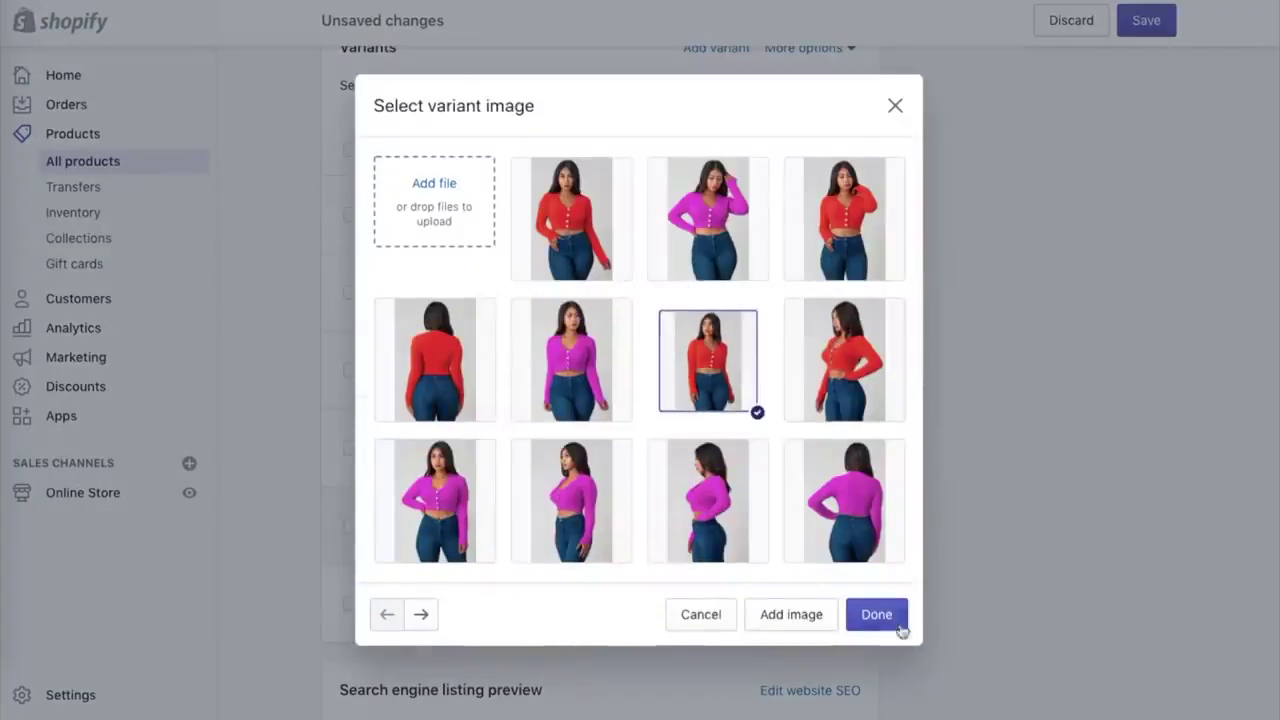
left_click(902, 629)
left_click(406, 603)
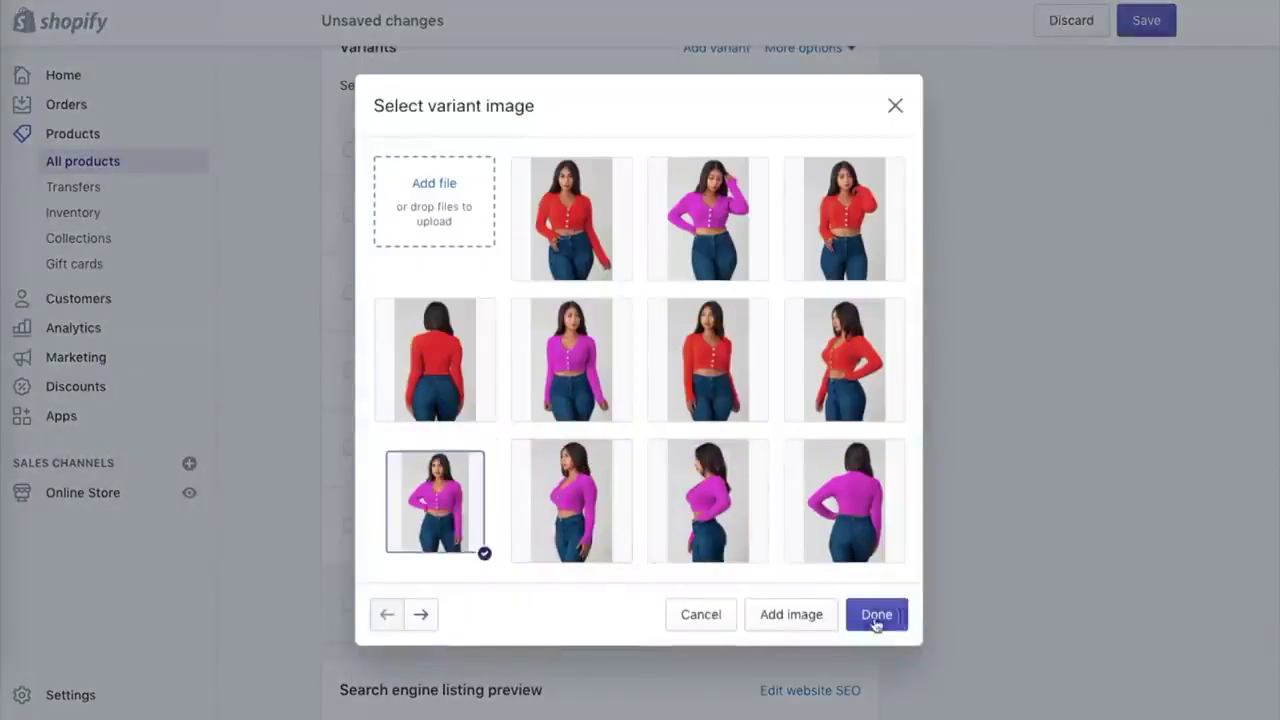
left_click(876, 616)
scroll(830, 440, "down", 5)
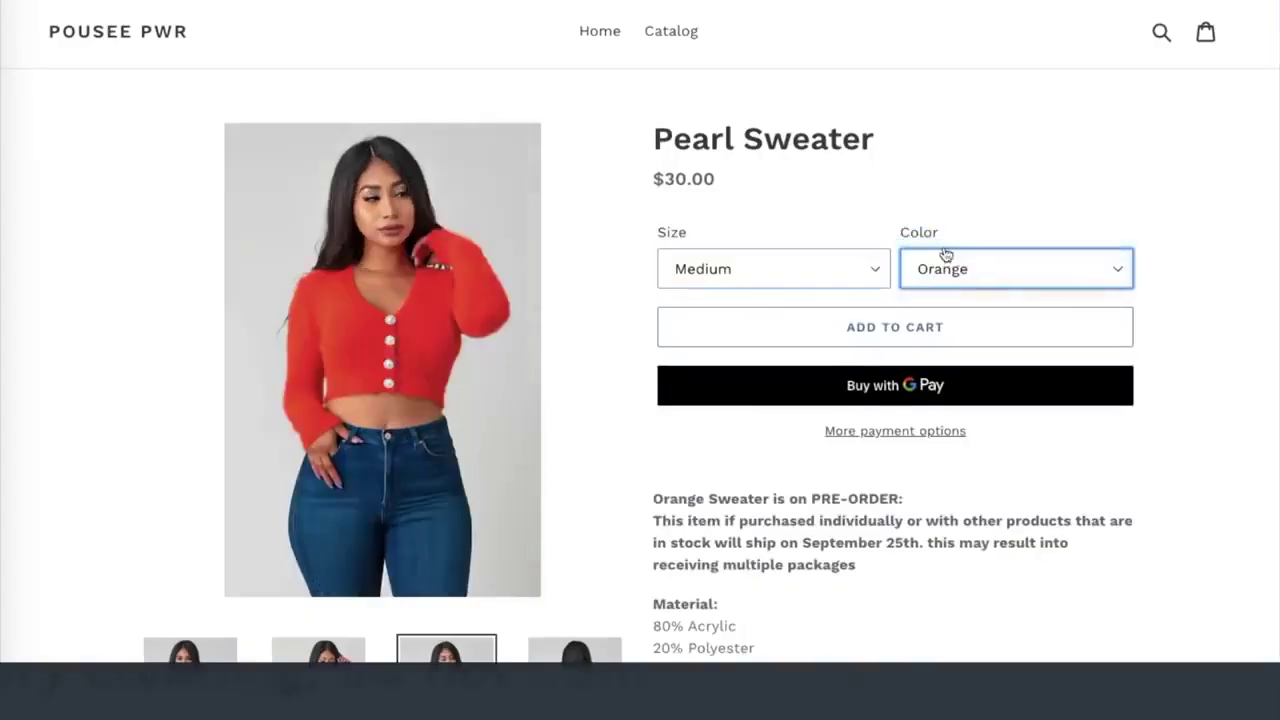
On the storefront, test the sweater's Small size and Purple colour, then return to the catalog.
left_click(855, 268)
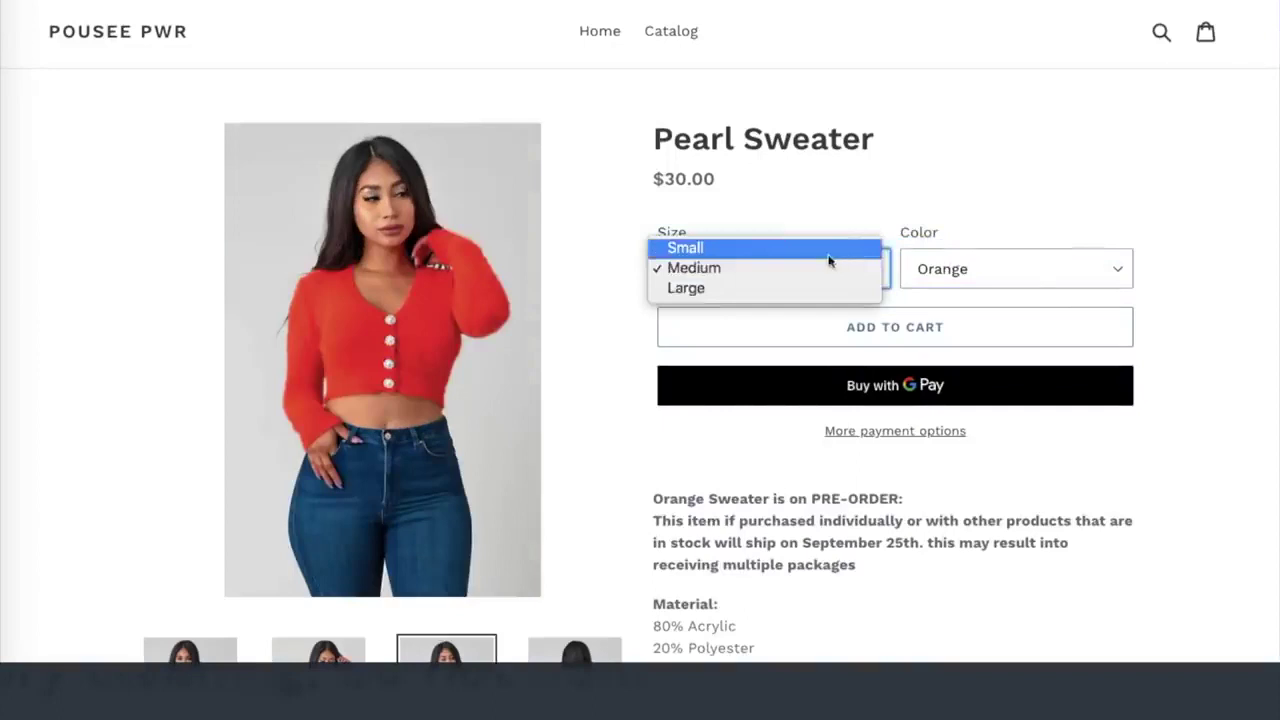
left_click(690, 250)
left_click(940, 268)
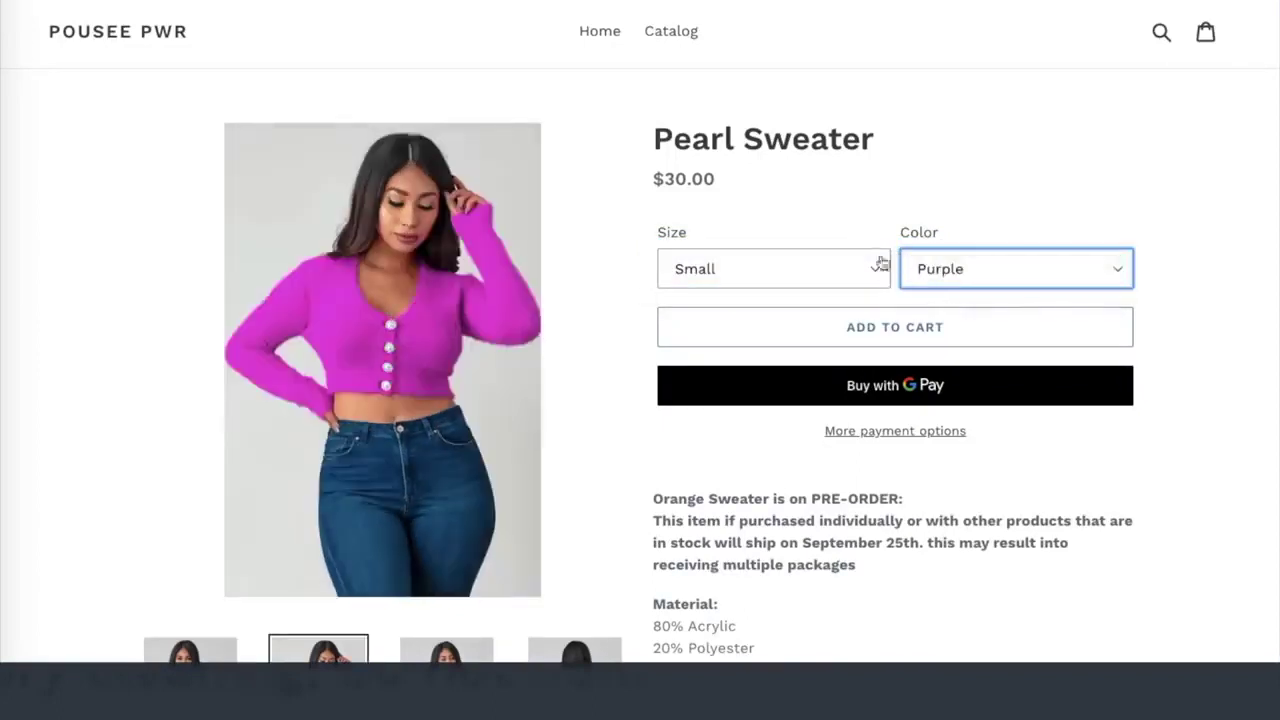
scroll(860, 220, "down", 2)
scroll(860, 220, "up", 2)
left_click(667, 33)
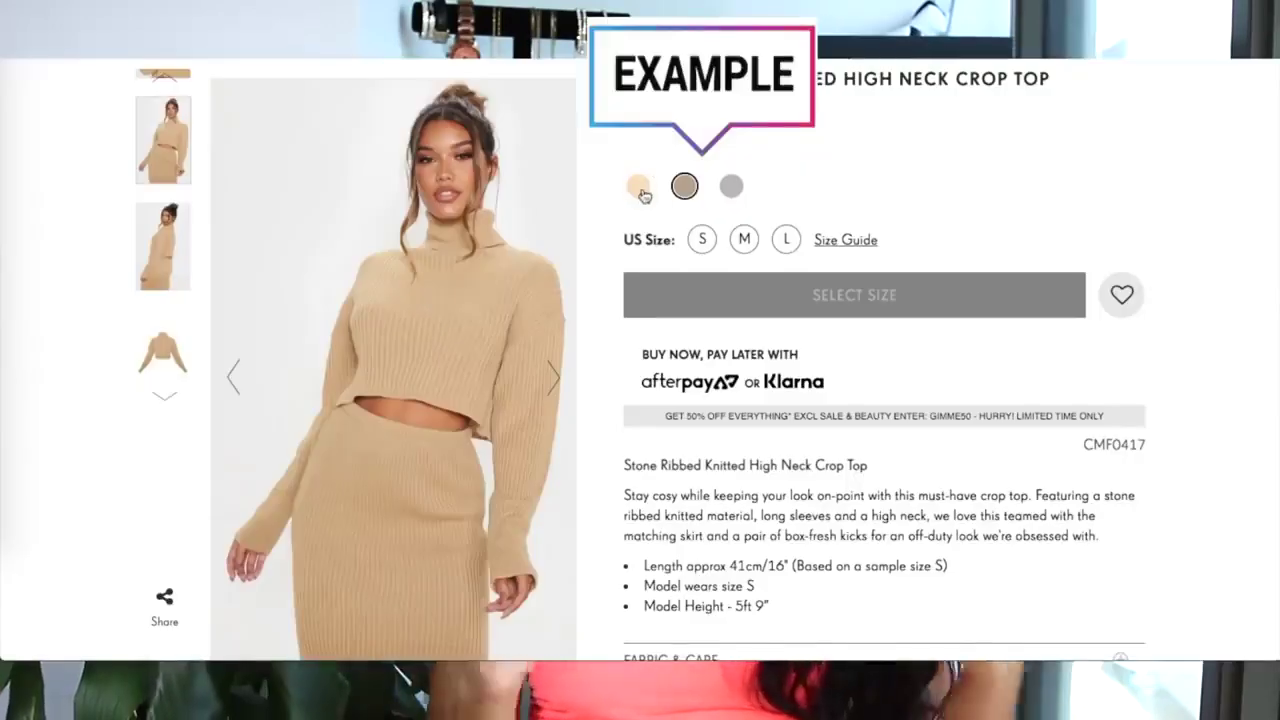
left_click(639, 187)
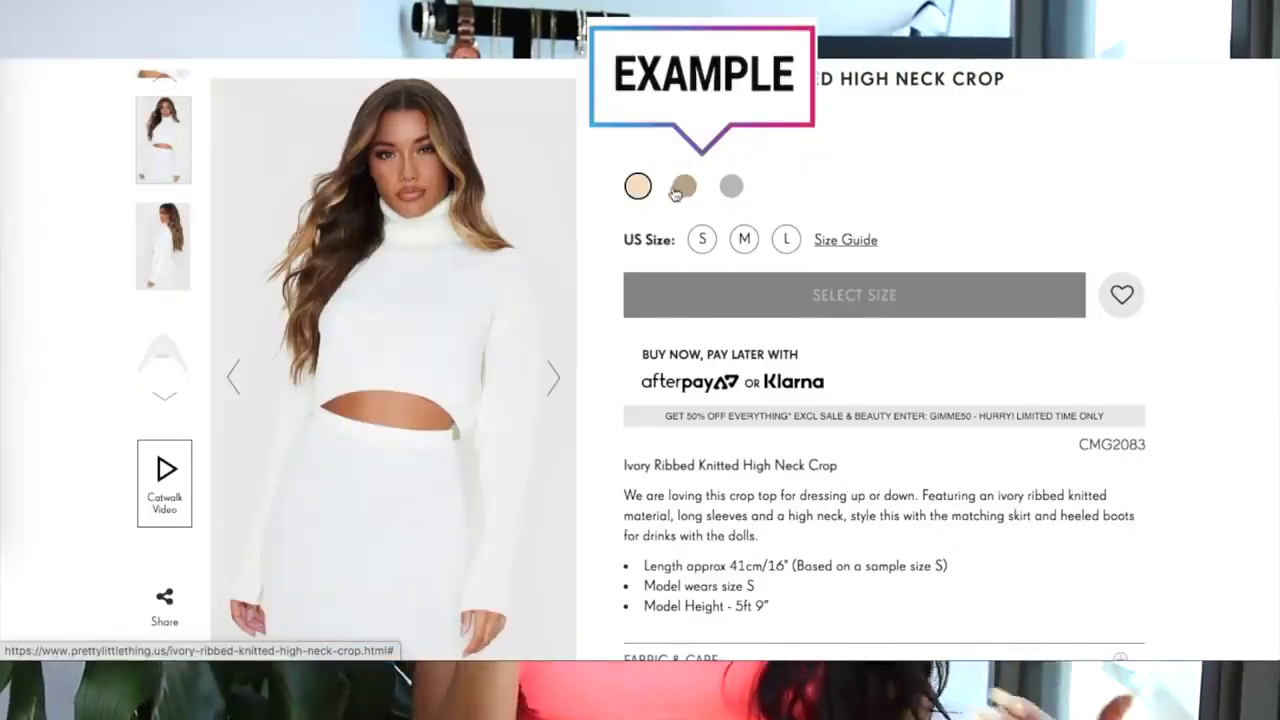
left_click(683, 188)
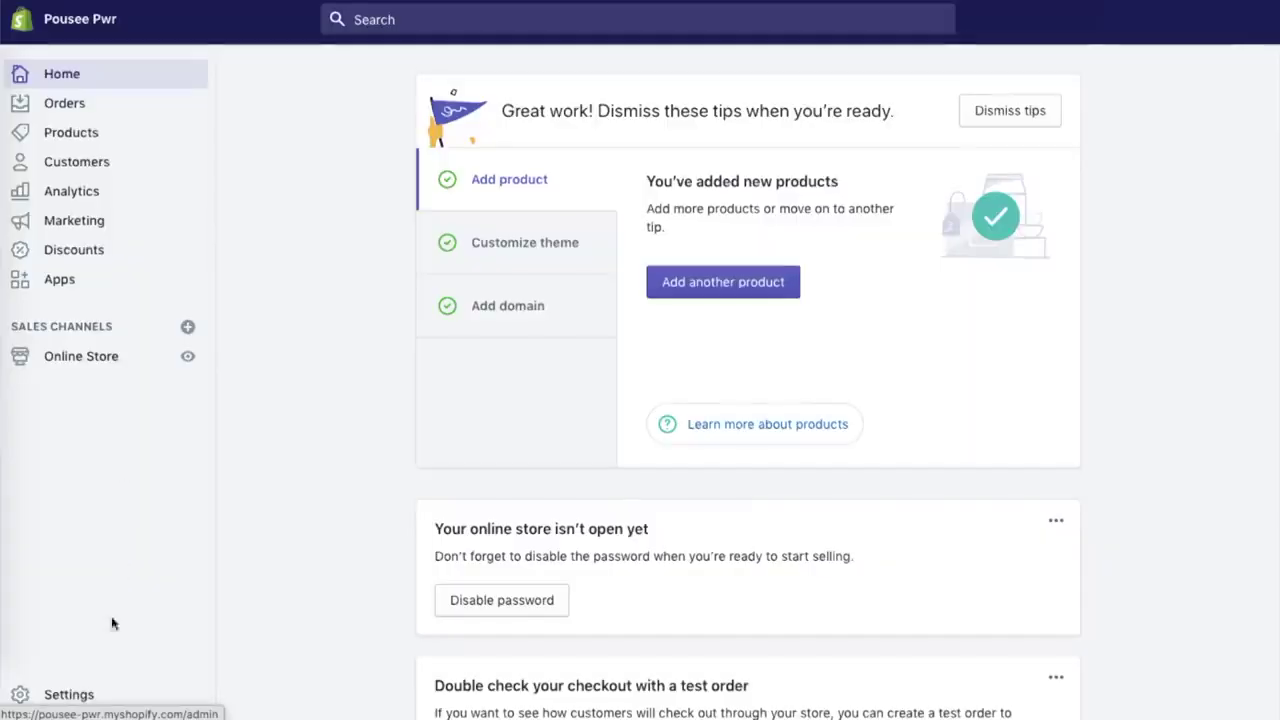
Open store Settings and the Payment providers page to review the Shopify Payments form.
left_click(69, 694)
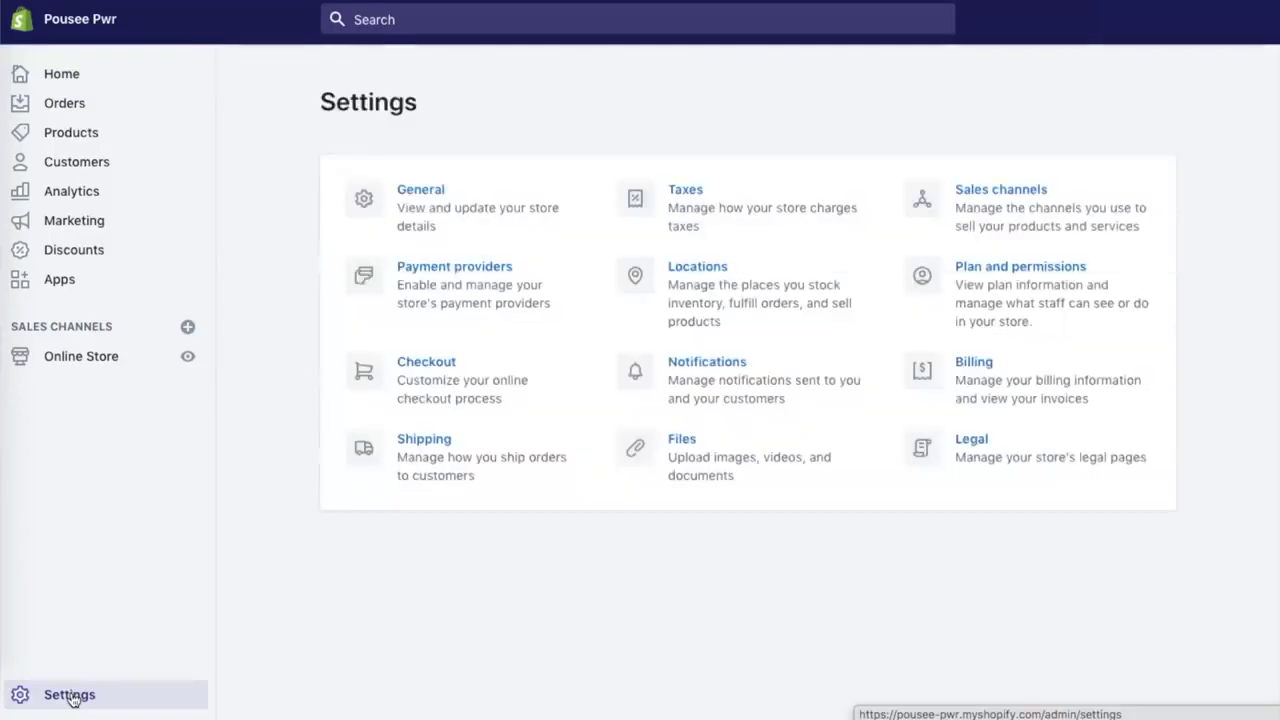
left_click(443, 272)
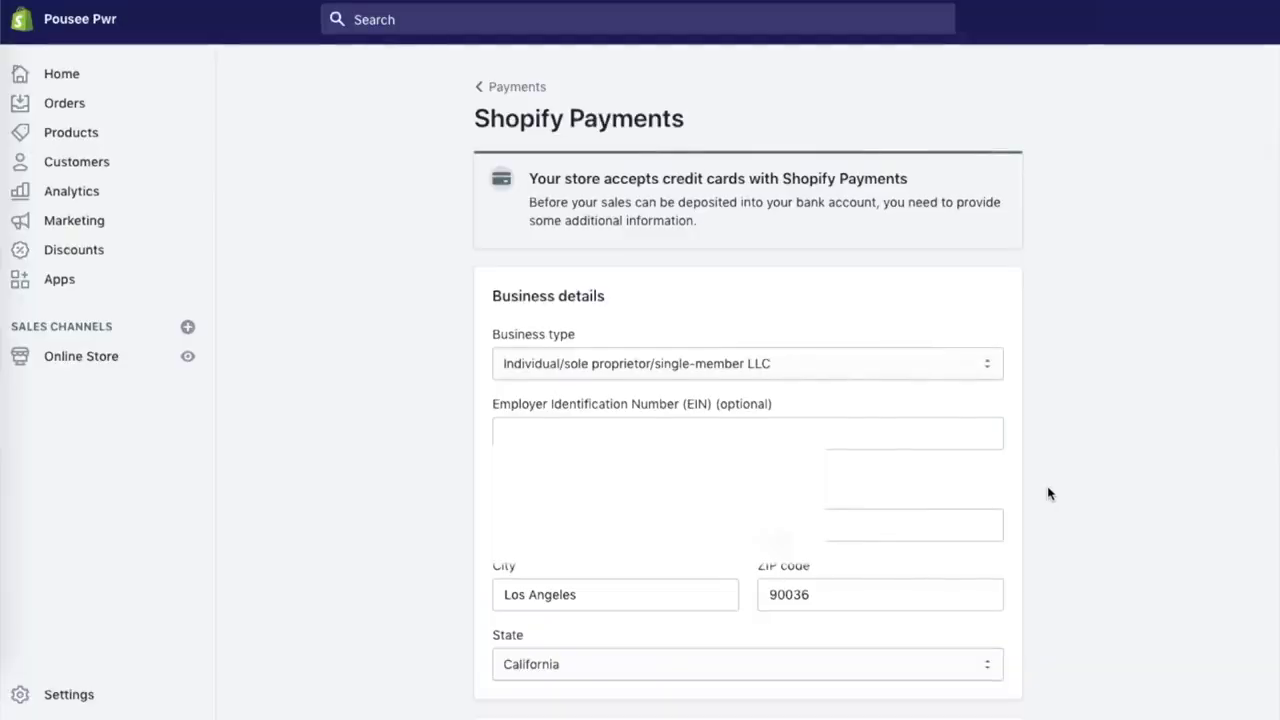
scroll(1049, 493, "down", 2)
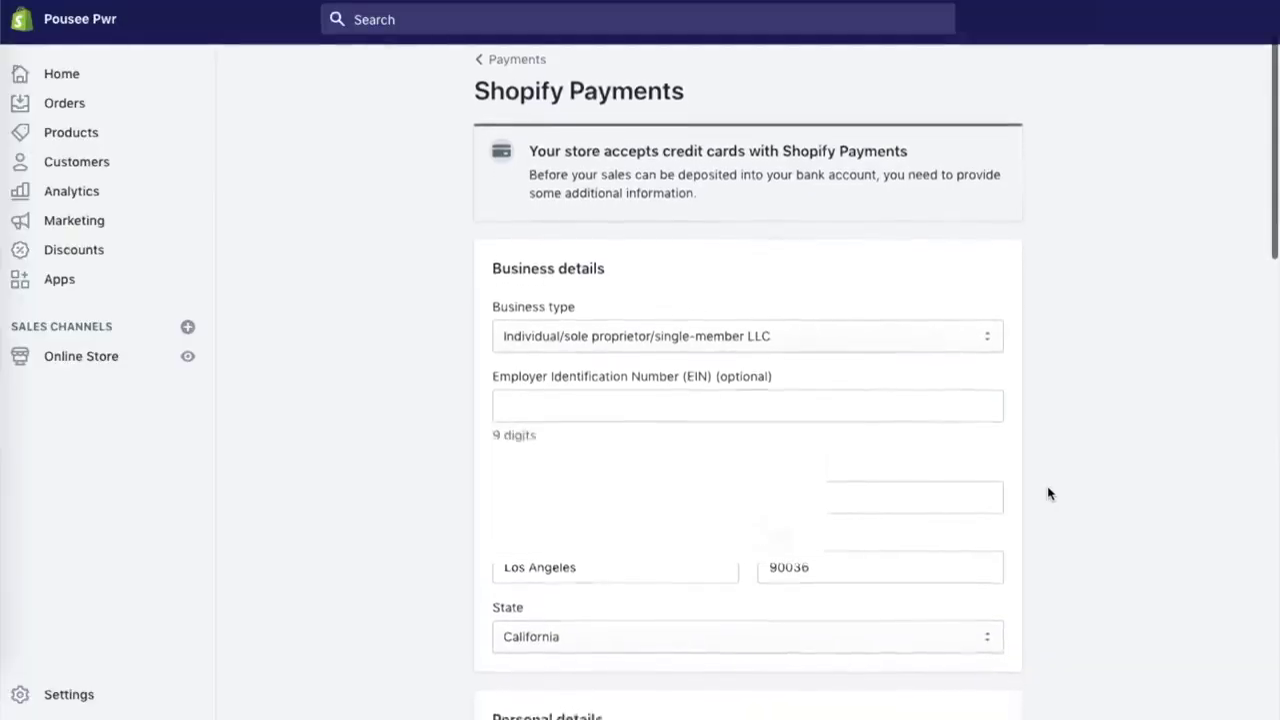
scroll(1049, 493, "down", 1)
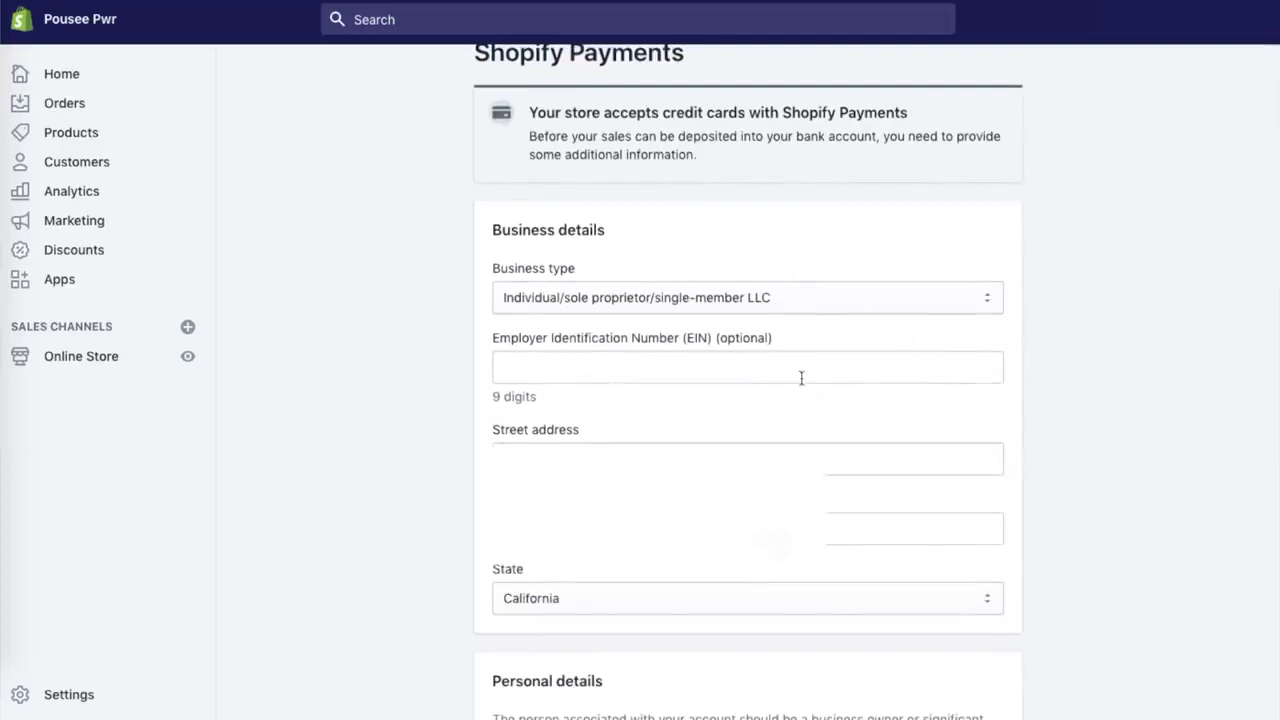
scroll(696, 298, "down", 2)
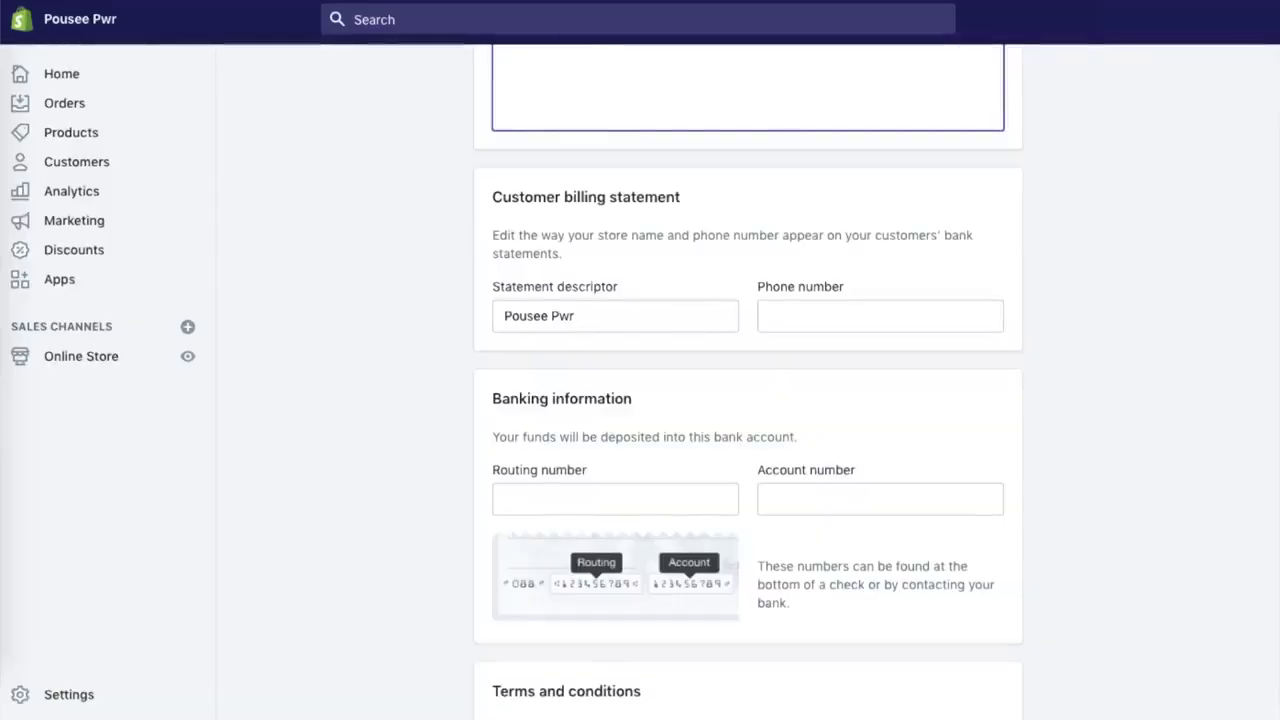
scroll(640, 400, "down", 2)
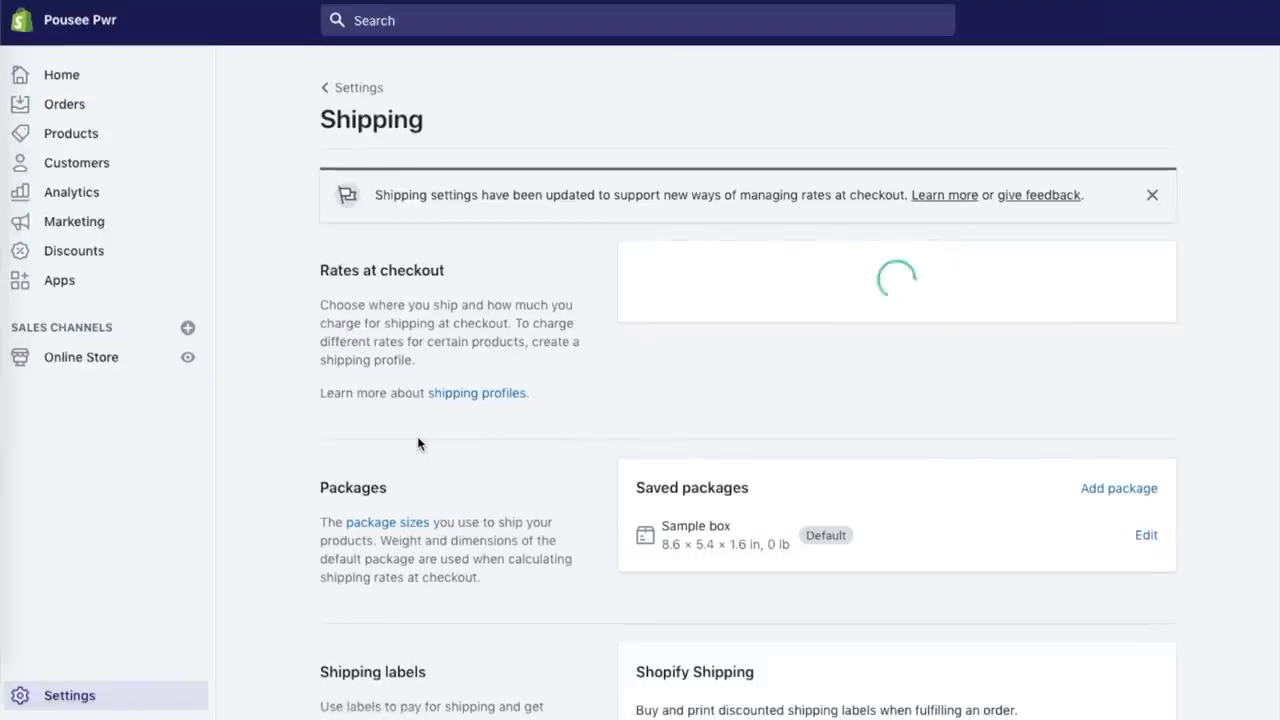
Change the domestic rate to Standard $7.00 with its price condition removed.
left_click(1101, 314)
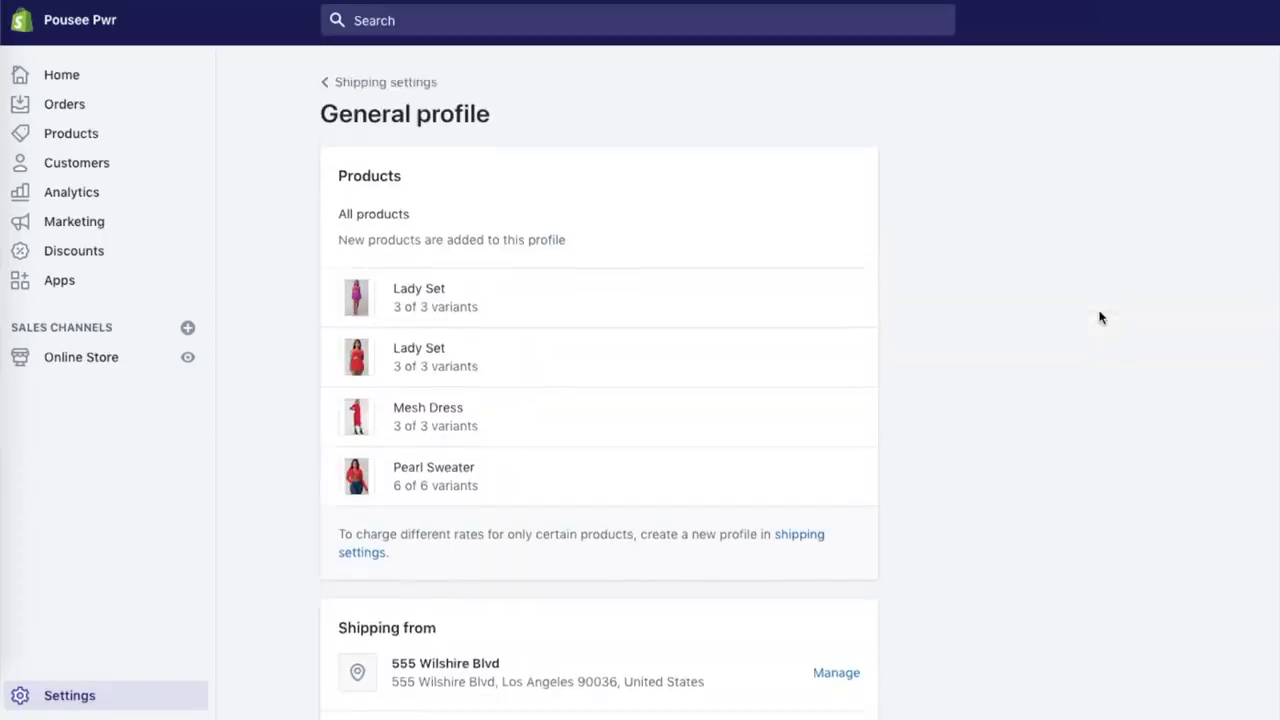
scroll(1101, 318, "down", 3)
scroll(1101, 318, "down", 3)
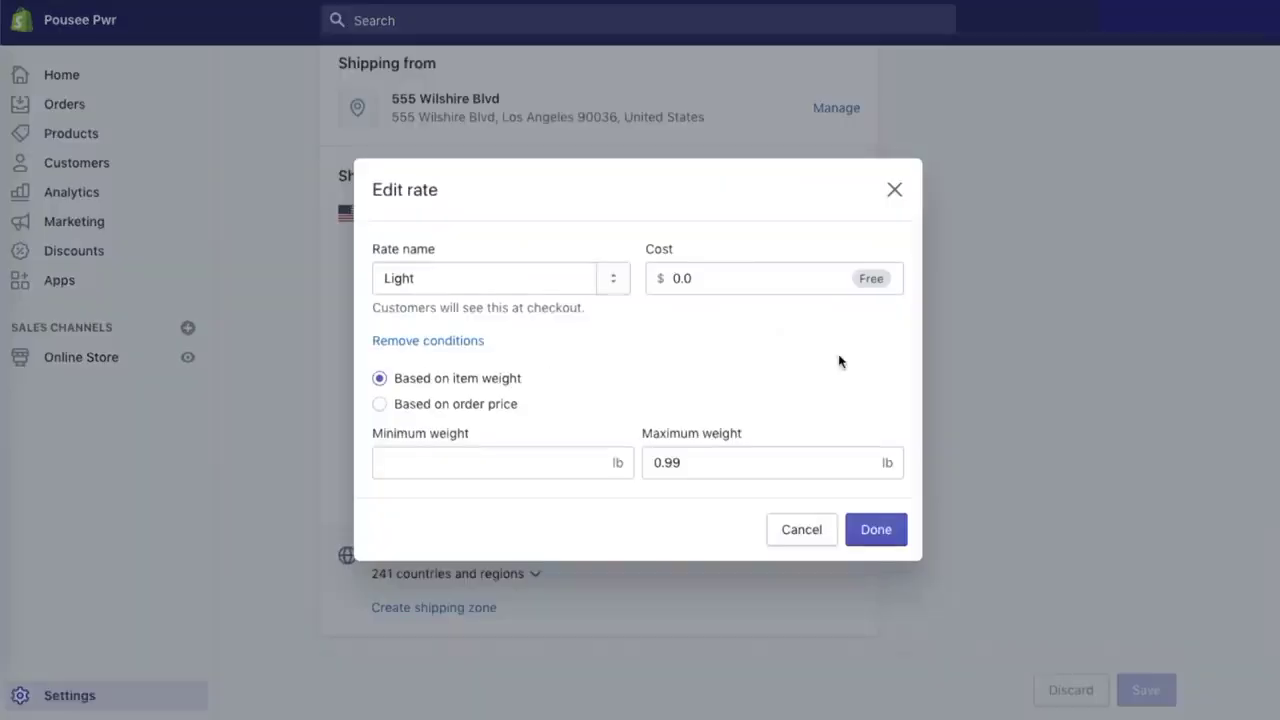
left_click(440, 345)
type("7")
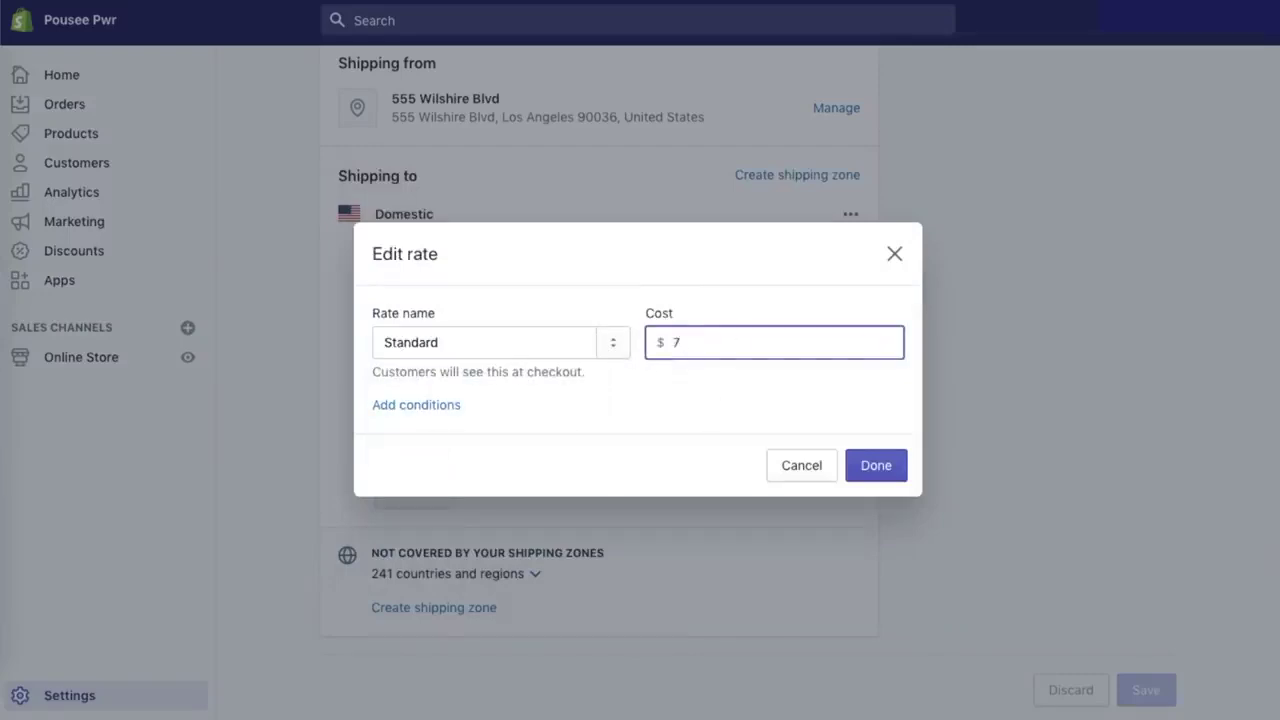
left_click(875, 466)
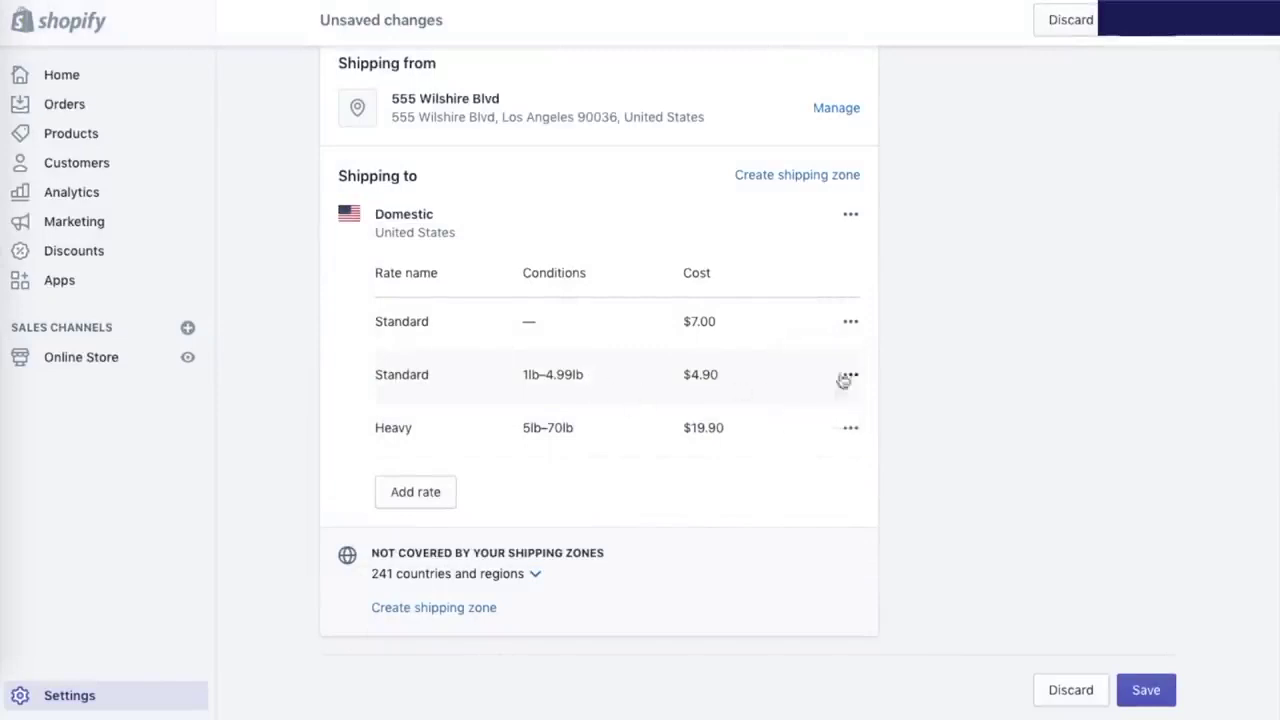
Delete the $4.90 Standard and $19.90 Heavy domestic rates.
left_click(848, 376)
left_click(833, 457)
left_click(816, 508)
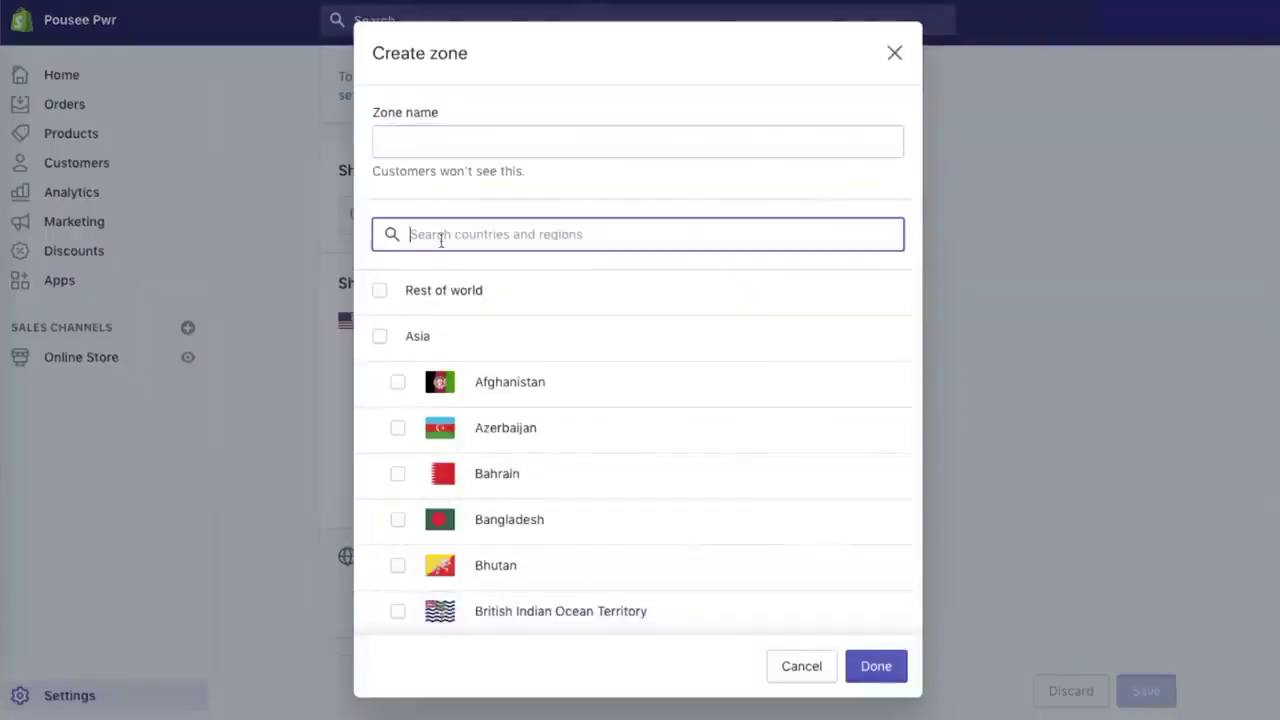
Add France to the Overseas zone, confirm its $26.50 International rate, then open Legal settings.
left_click(379, 290)
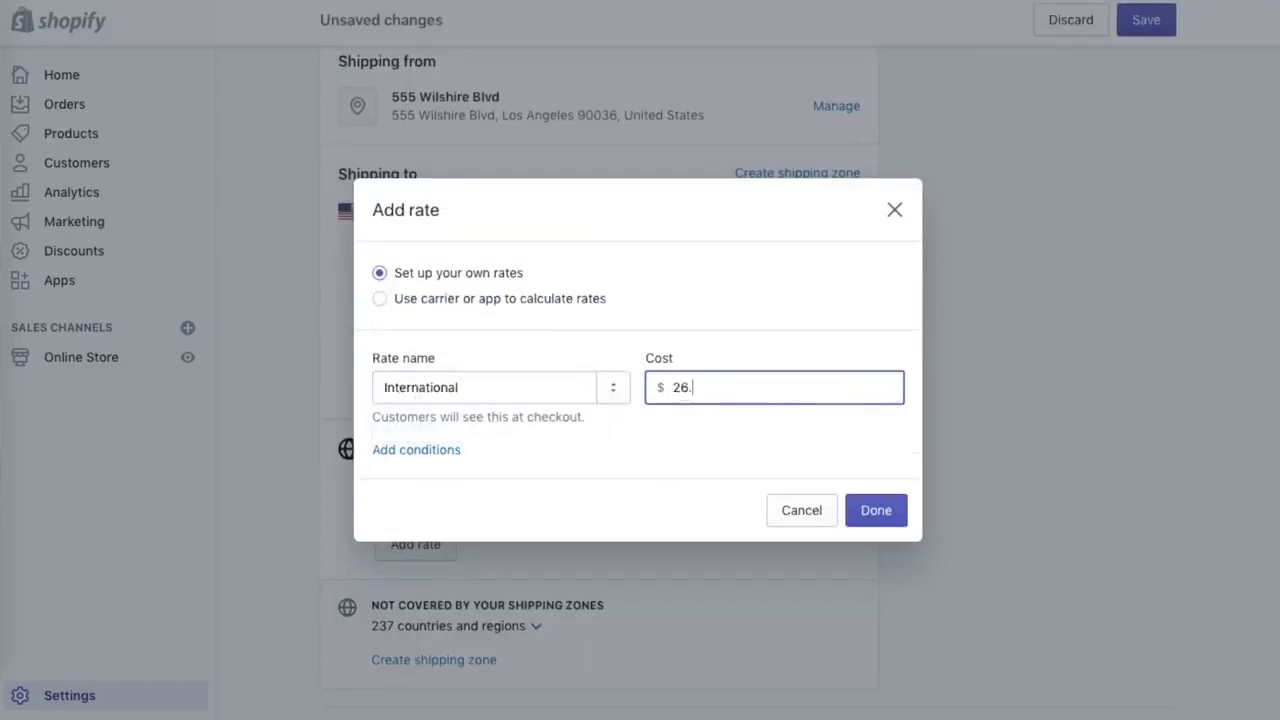
left_click(891, 513)
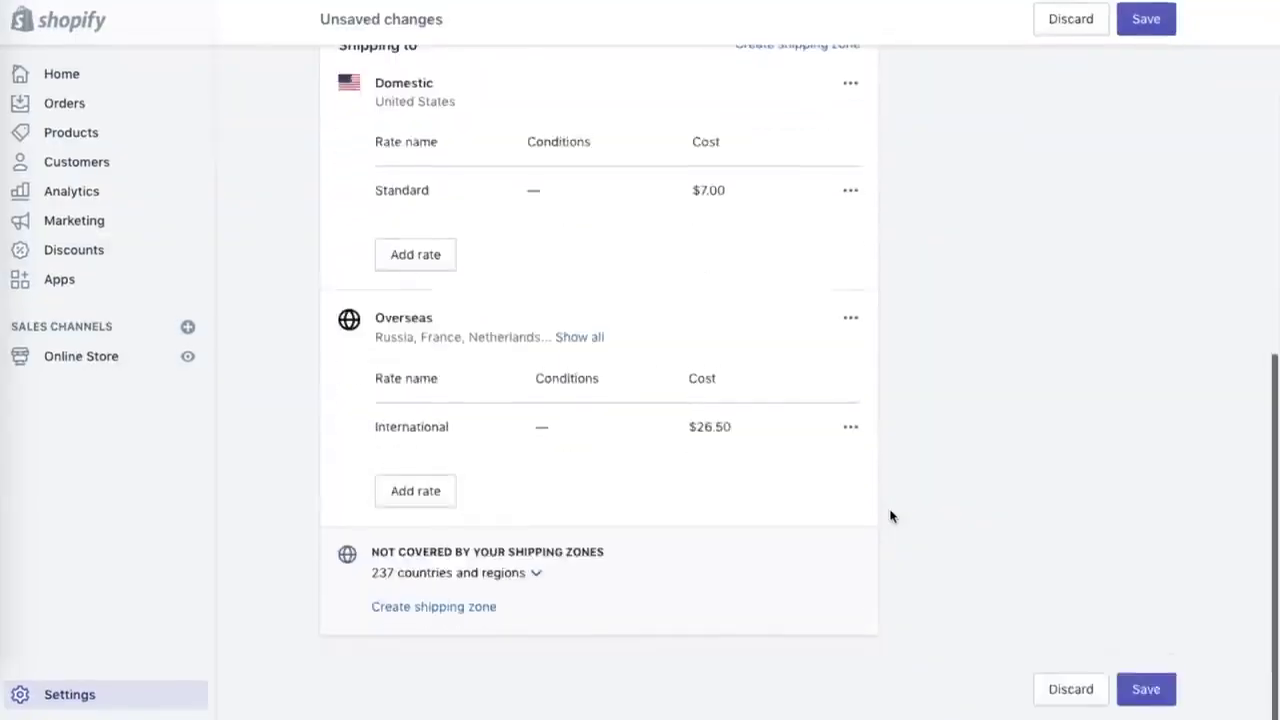
scroll(890, 515, "up", 10)
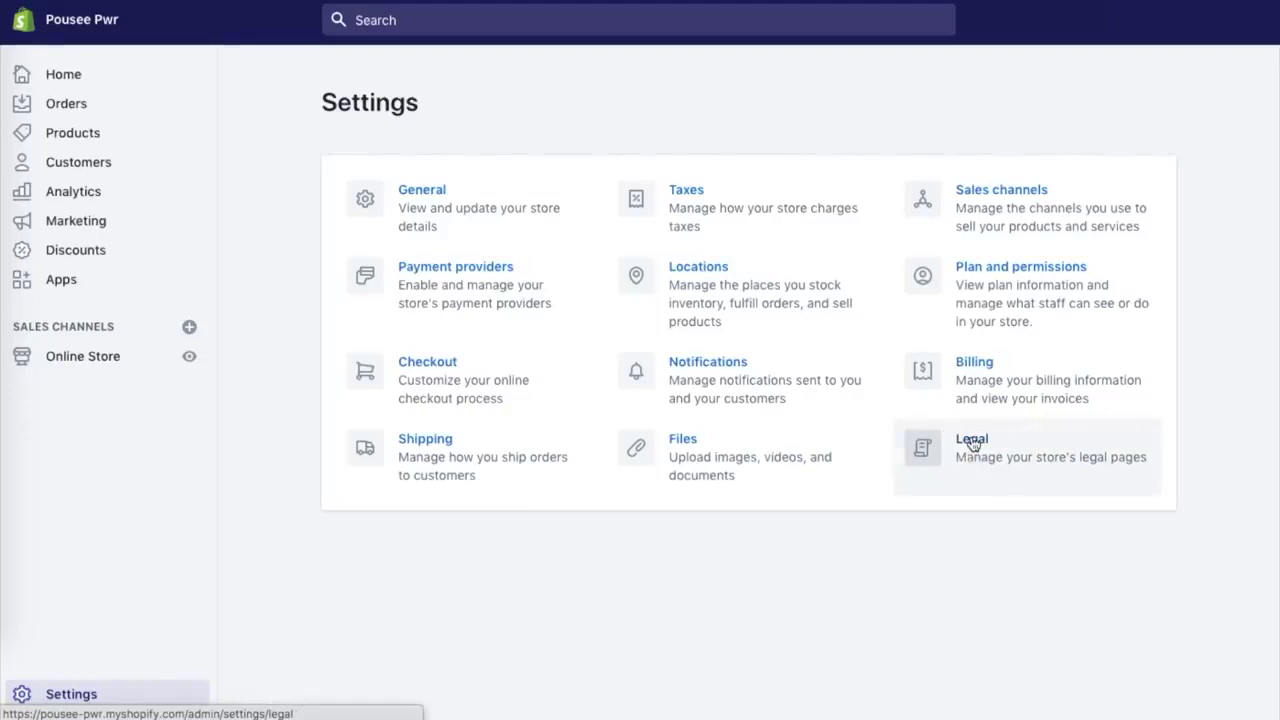
left_click(973, 445)
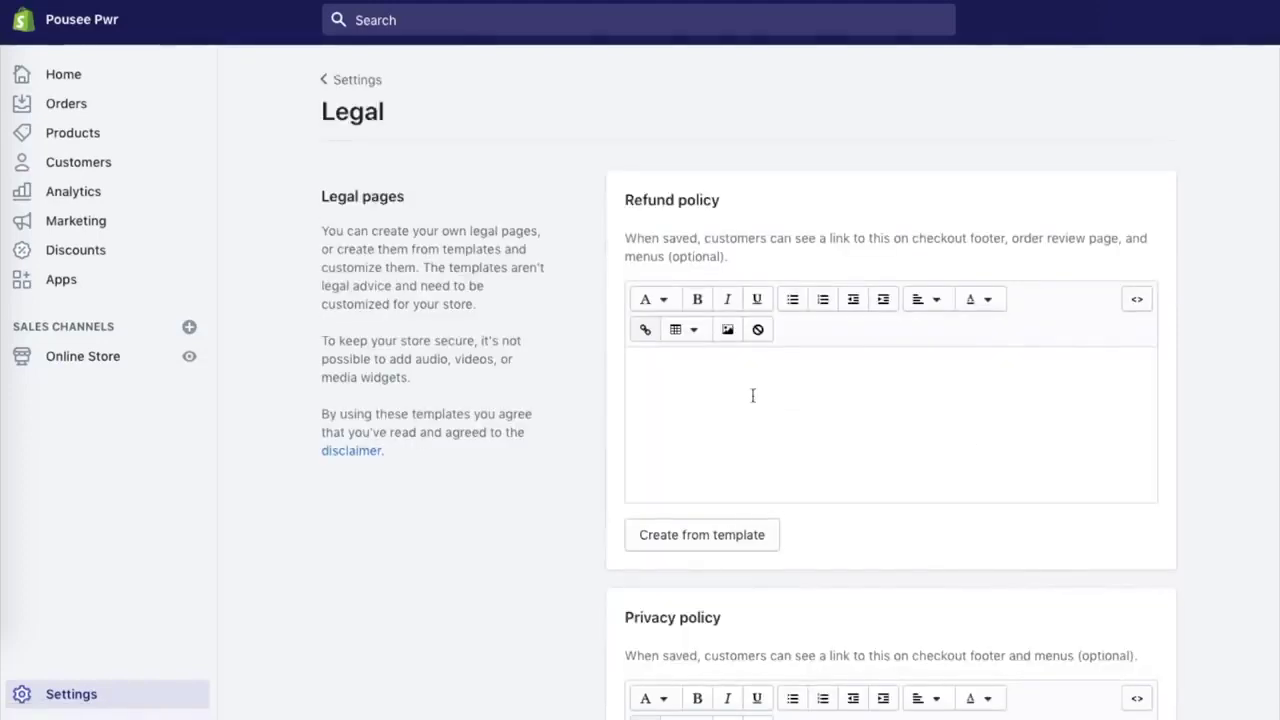
Fill the refund policy from the template, deleting the non-returnable items and late-refunds sections.
left_click(661, 536)
scroll(660, 537, "down", 1)
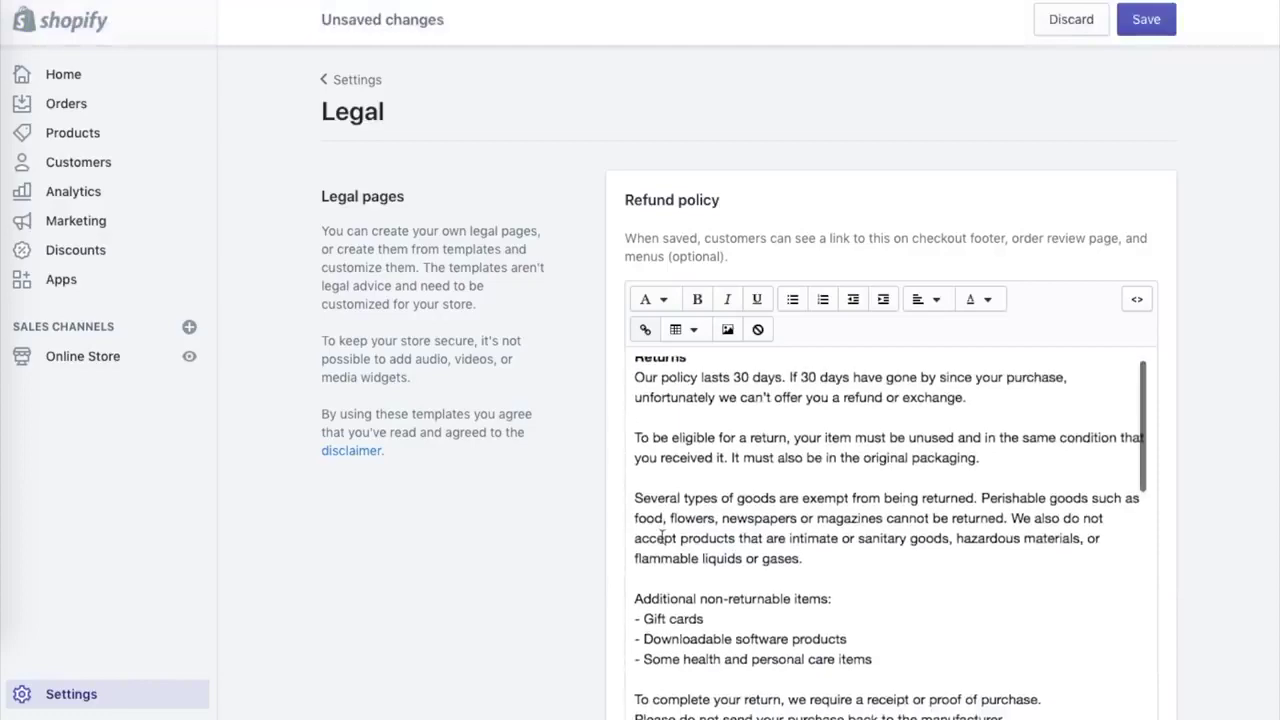
scroll(539, 568, "down", 3)
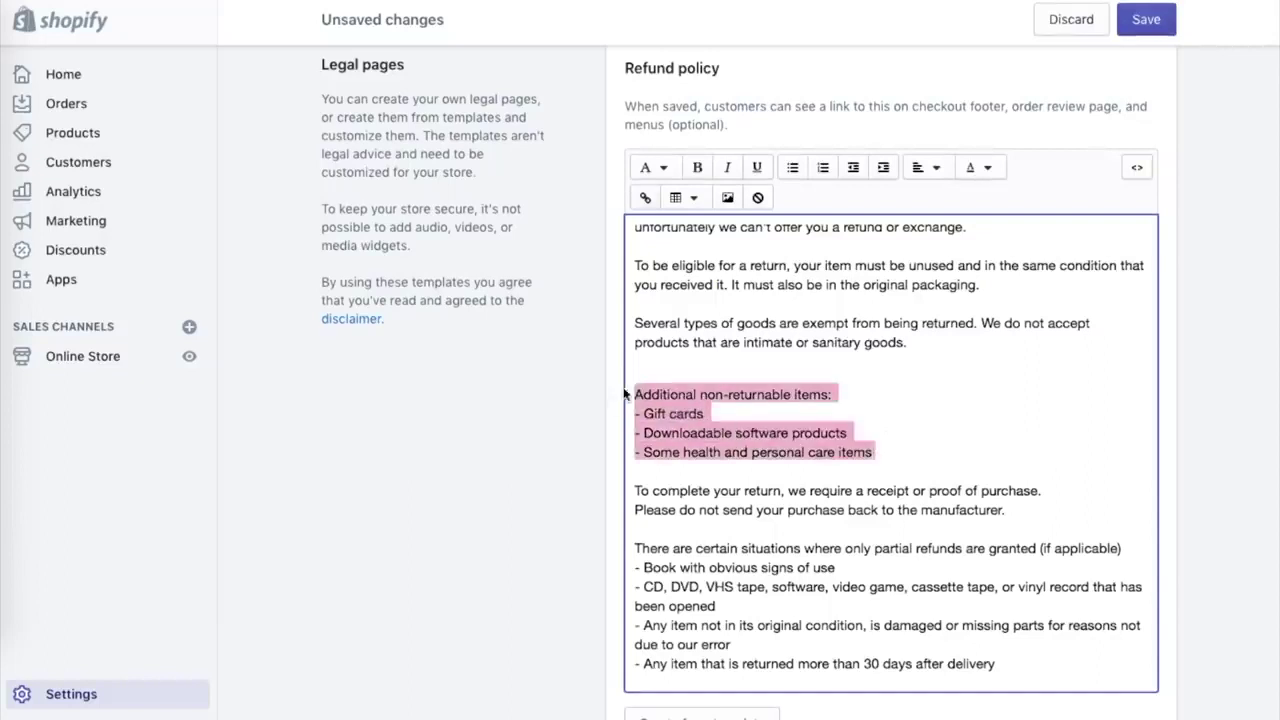
key("BackSpace")
key("BackSpace")
key("BackSpace")
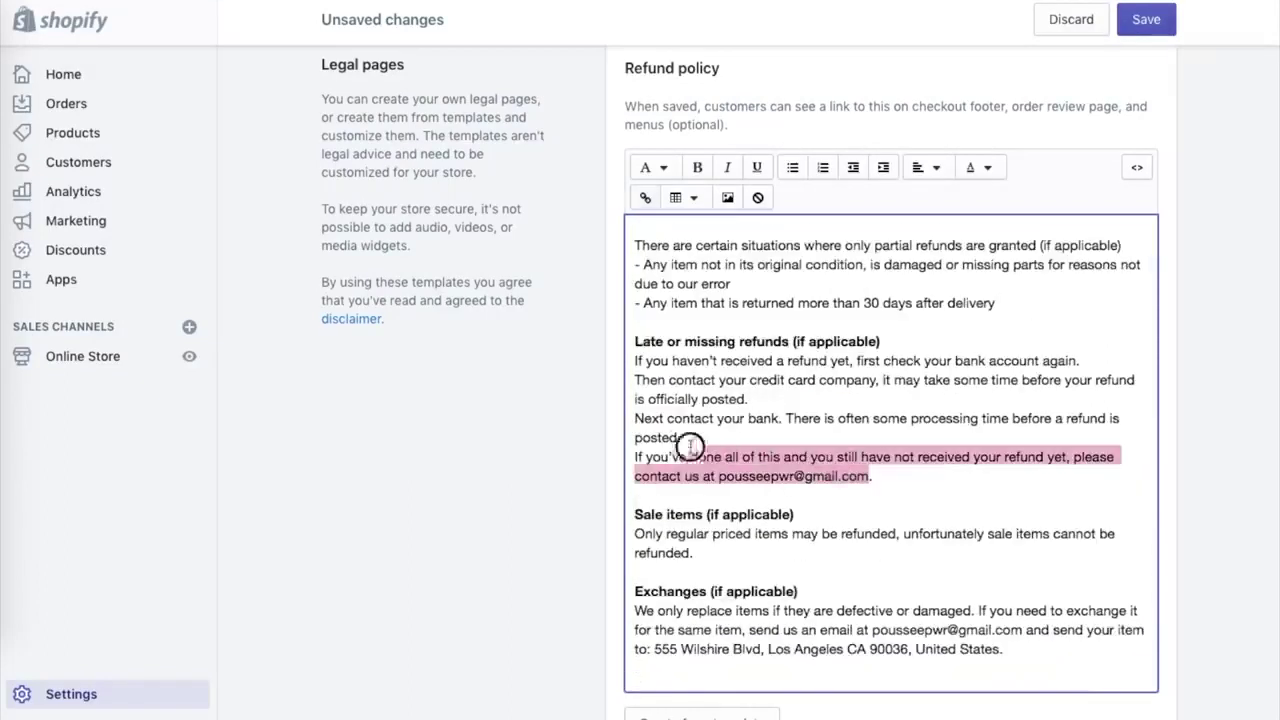
left_click_drag(690, 447, 617, 374)
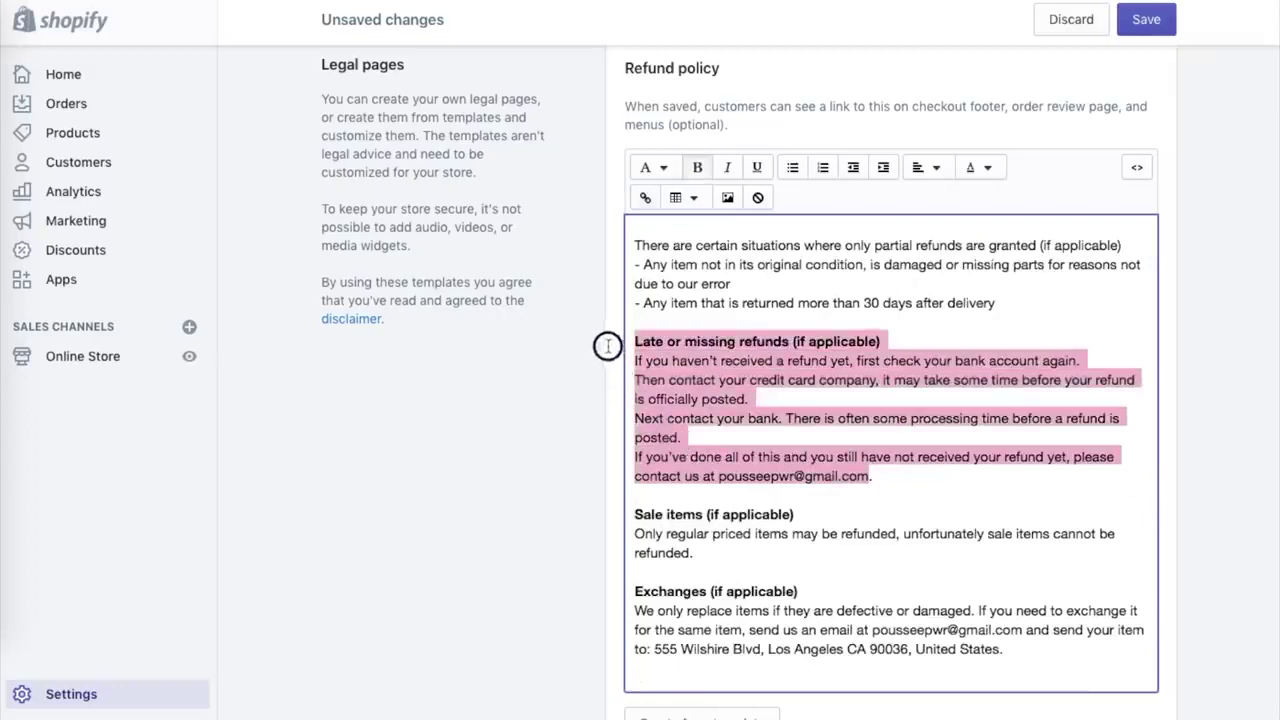
key("BackSpace")
key("BackSpace")
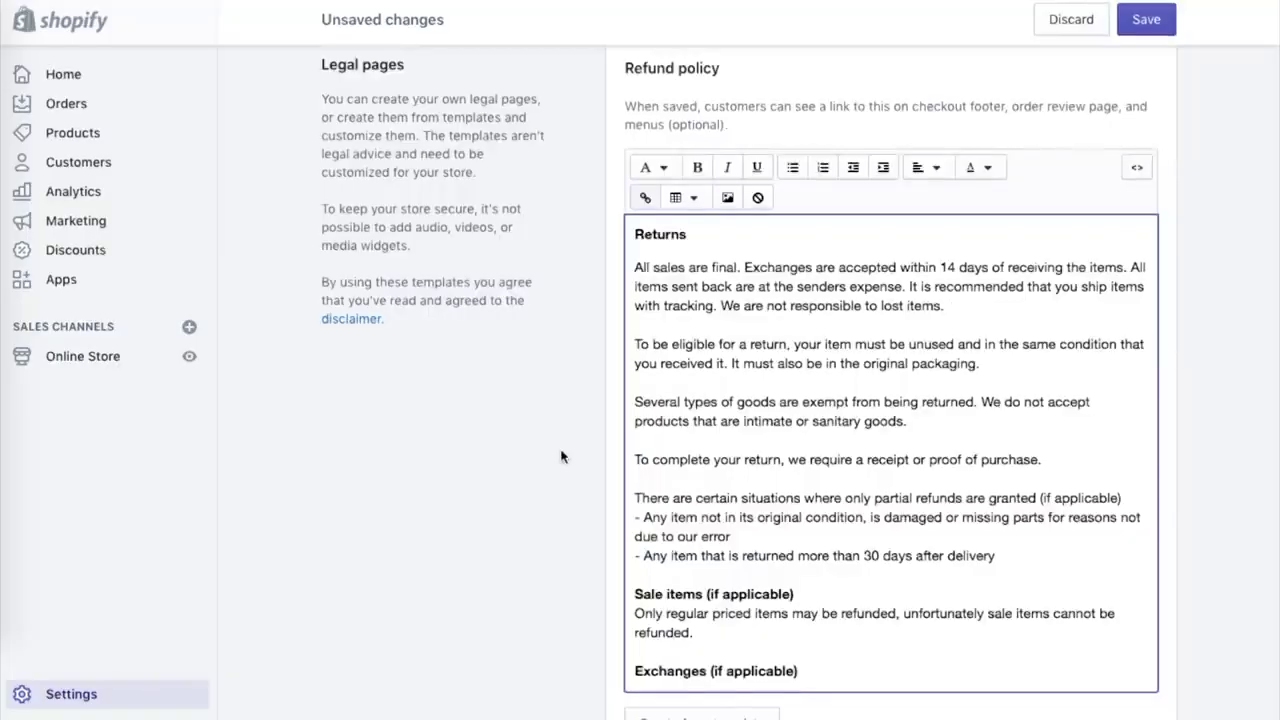
scroll(561, 456, "down", 5)
scroll(561, 456, "down", 3)
scroll(561, 456, "down", 2)
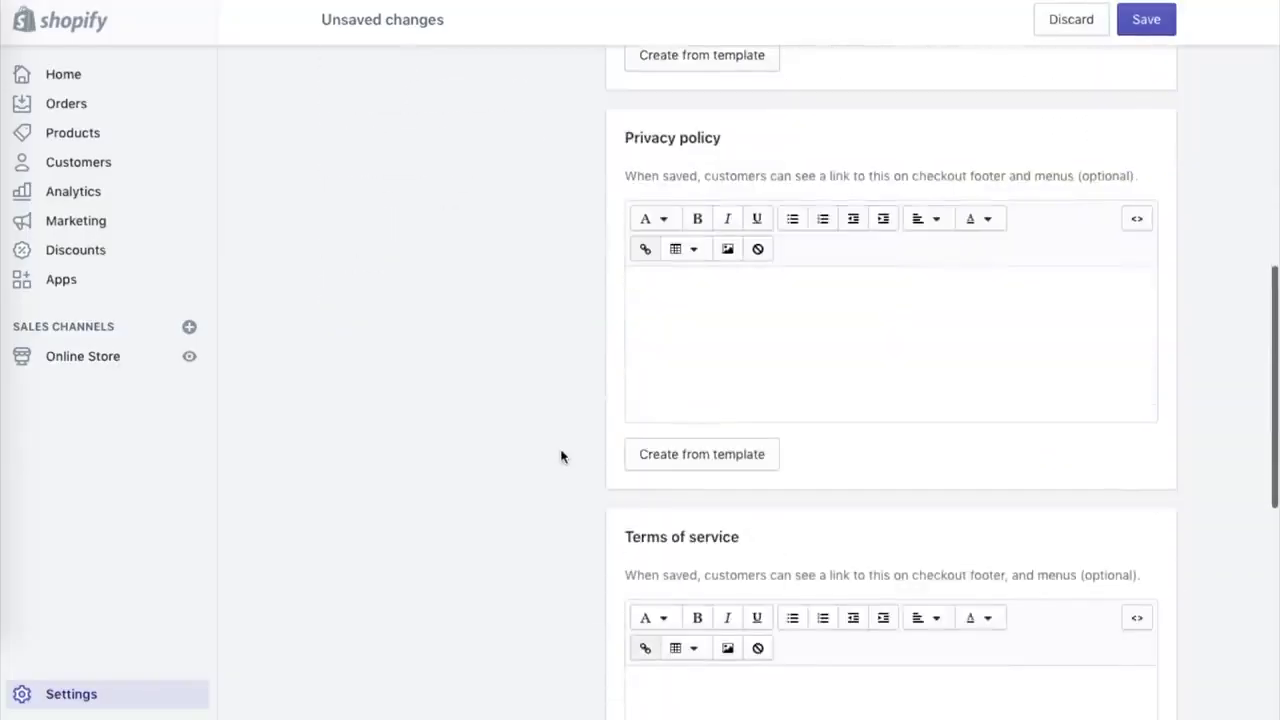
Fill the Privacy policy and Terms of service with Shopify's template text.
left_click(700, 454)
scroll(532, 526, "down", 8)
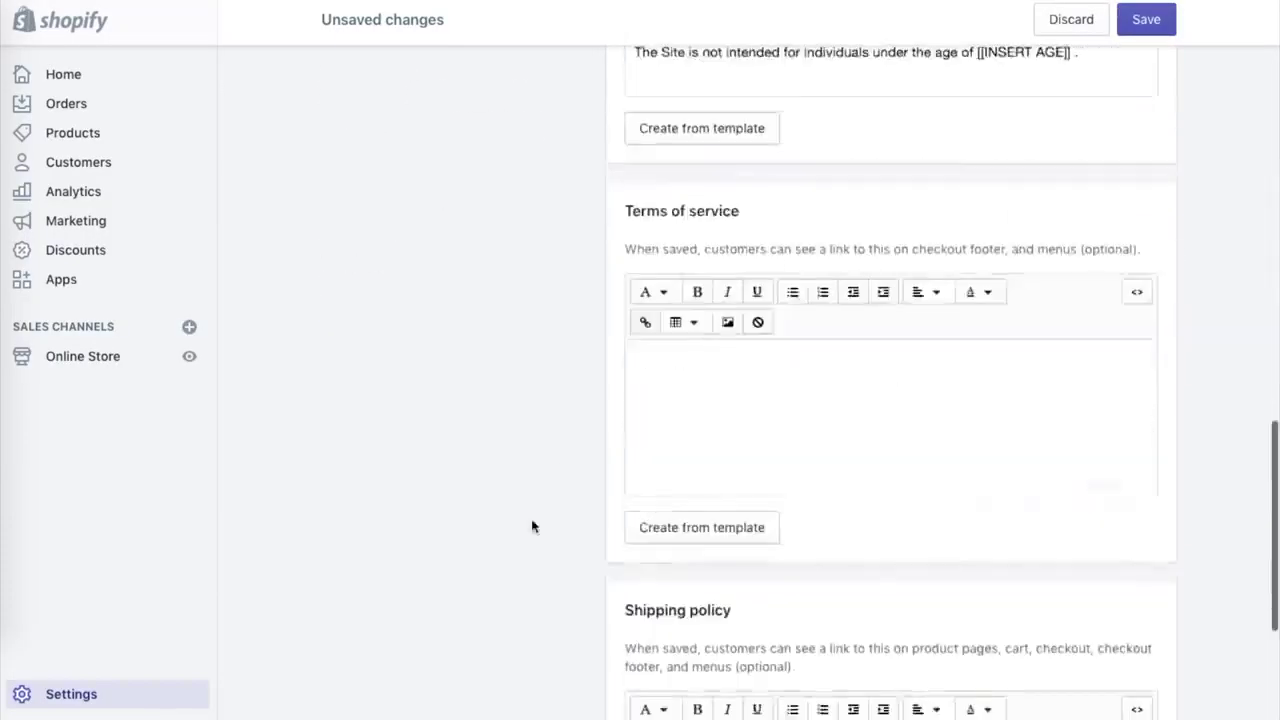
scroll(532, 526, "down", 1)
left_click(701, 468)
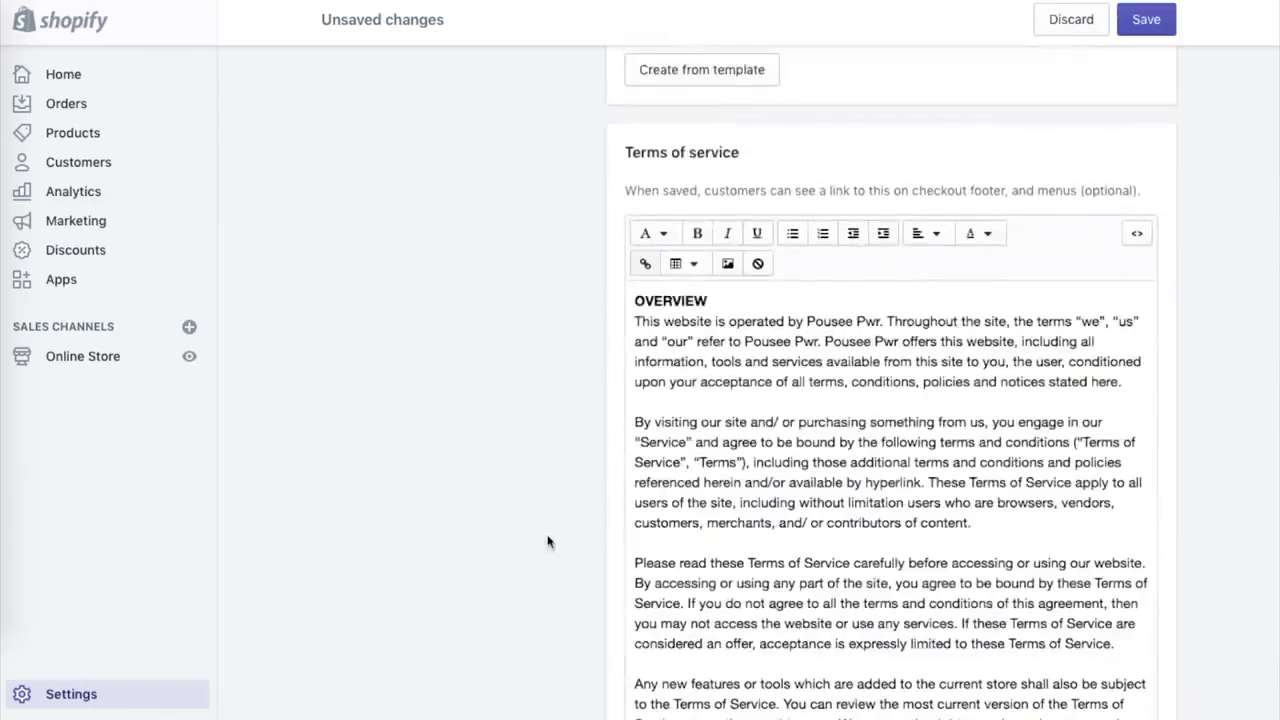
scroll(537, 544, "down", 5)
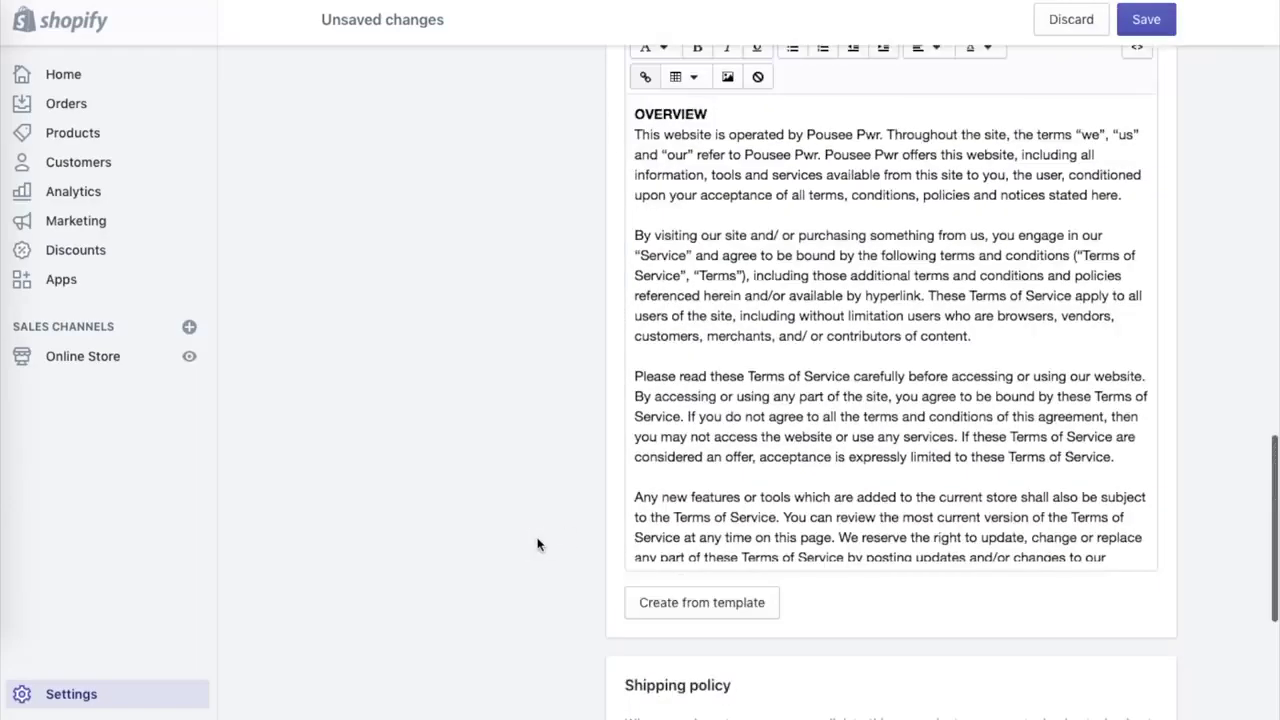
scroll(537, 544, "down", 3)
scroll(537, 544, "down", 2)
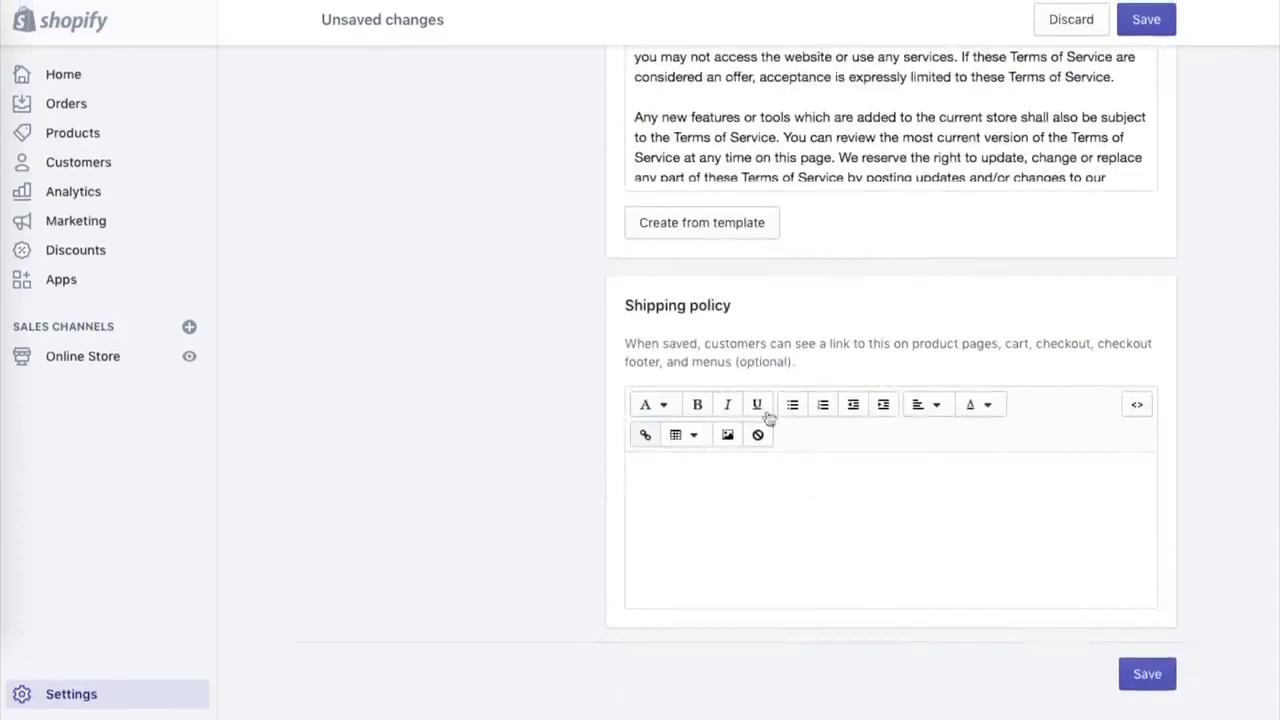